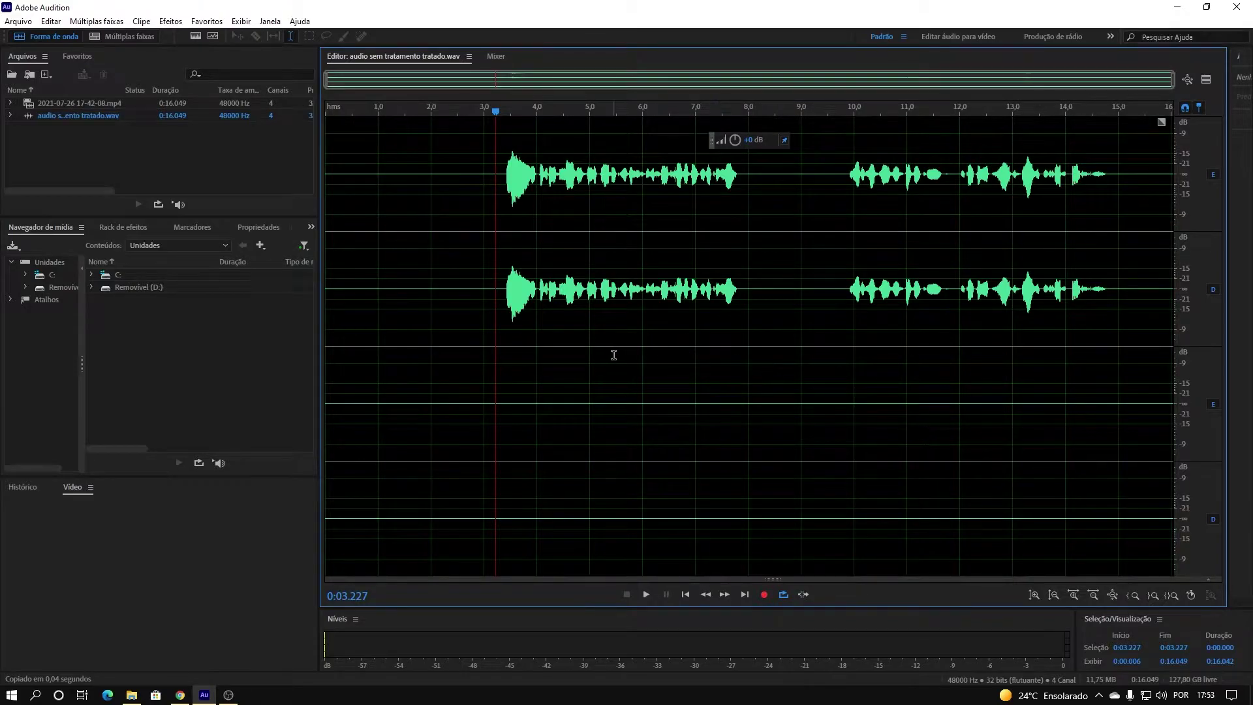
Play the raw recording from just before the first speech, then stop.
left_click(492, 281)
key("space")
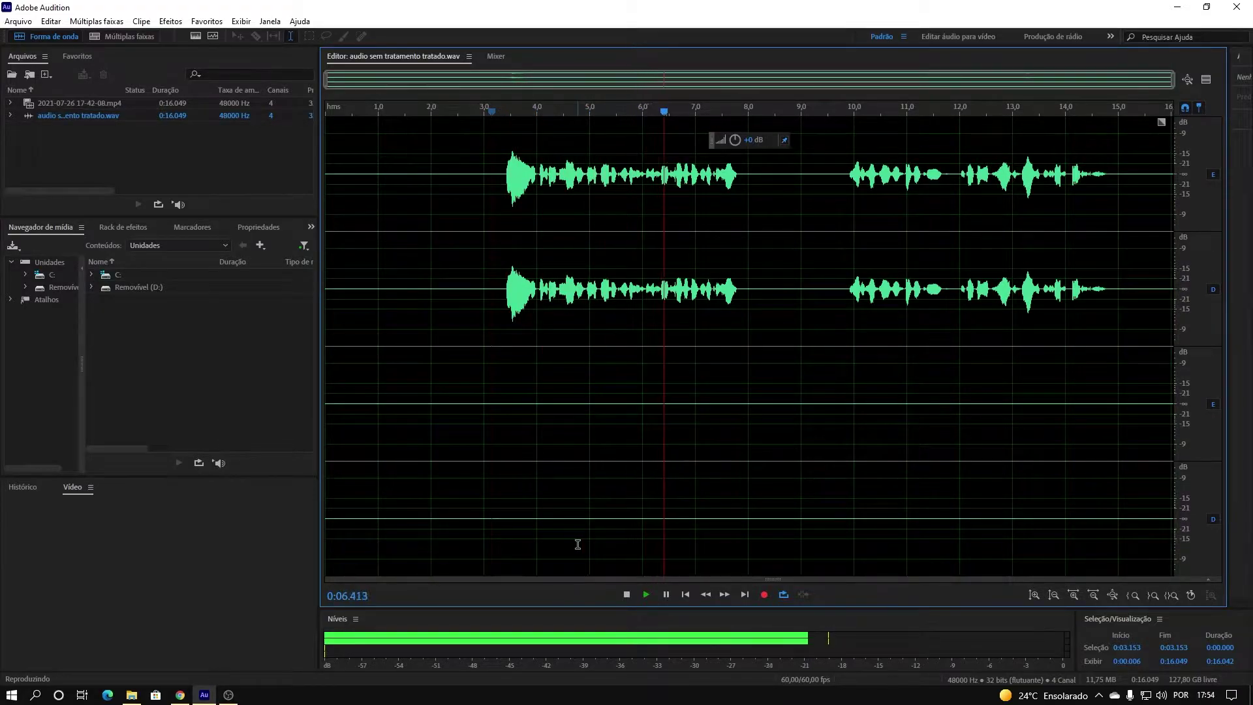
key("space")
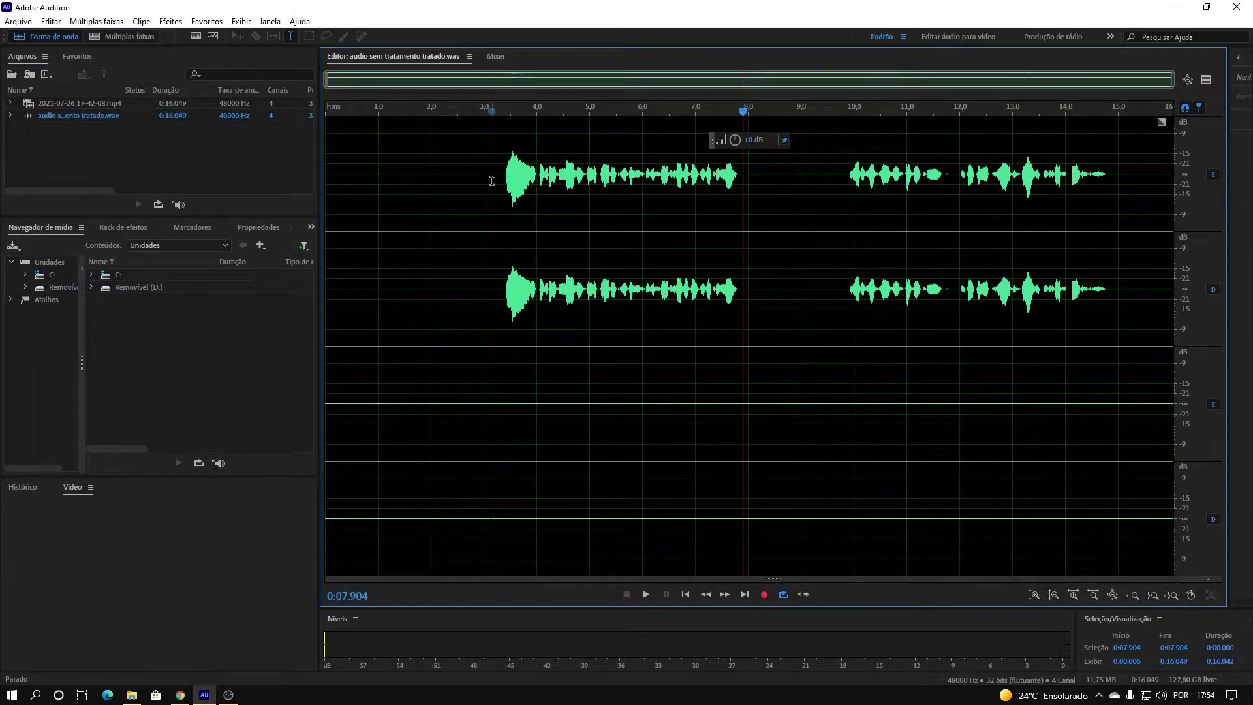
Zoom the waveform amplitude in twice and back out once.
left_click(1033, 595)
left_click(1034, 595)
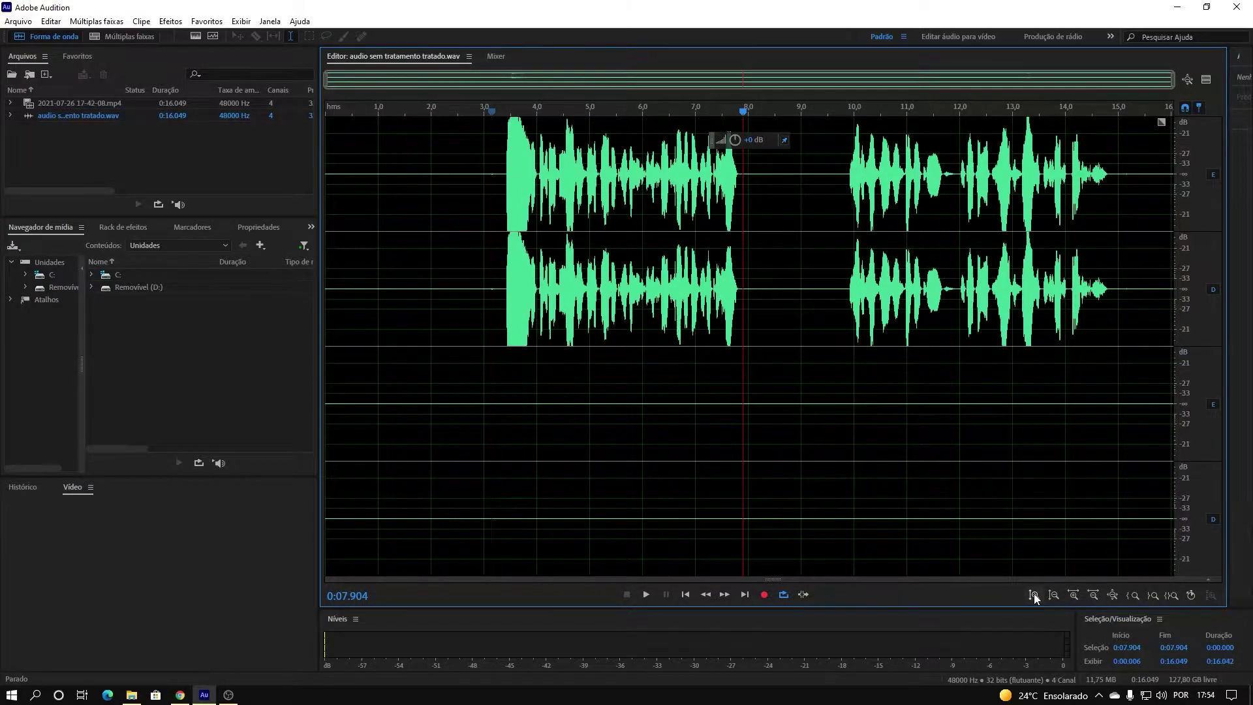
left_click(1053, 596)
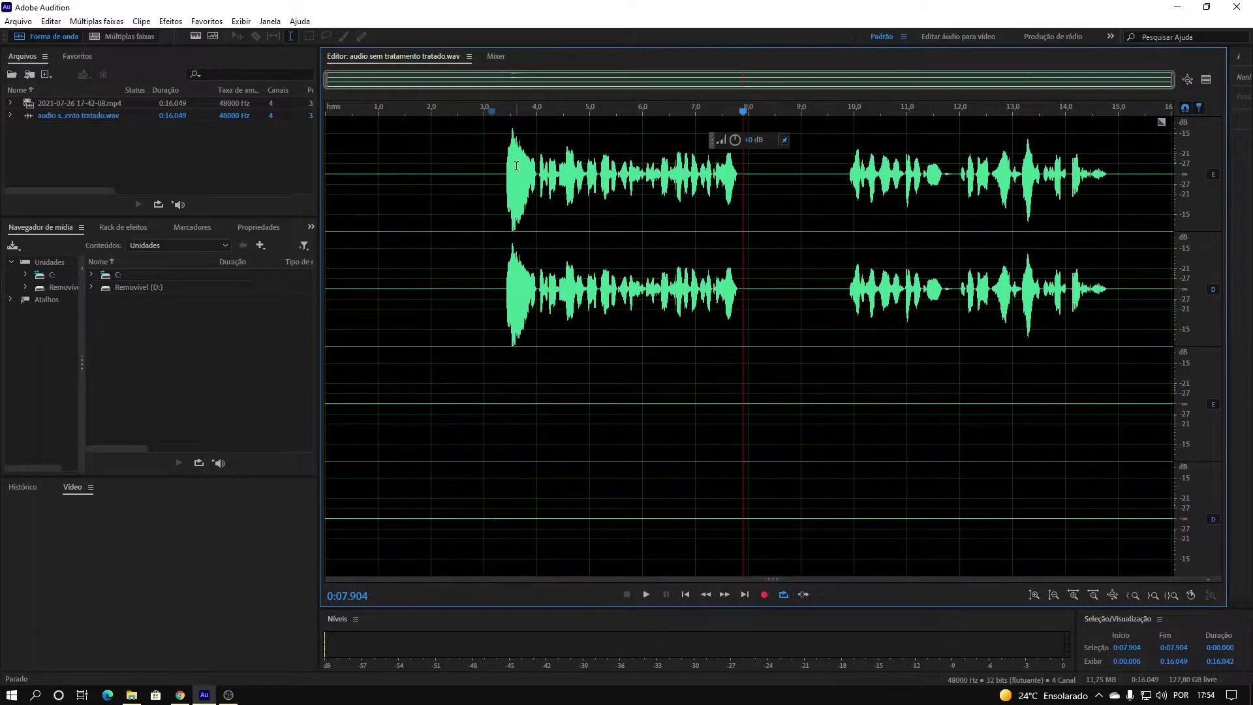
Lower the 3.326–4.000 s peak by 0.6 dB and the 13.161–13.433 s peak by 1.5 dB.
left_click_drag(500, 174, 536, 189)
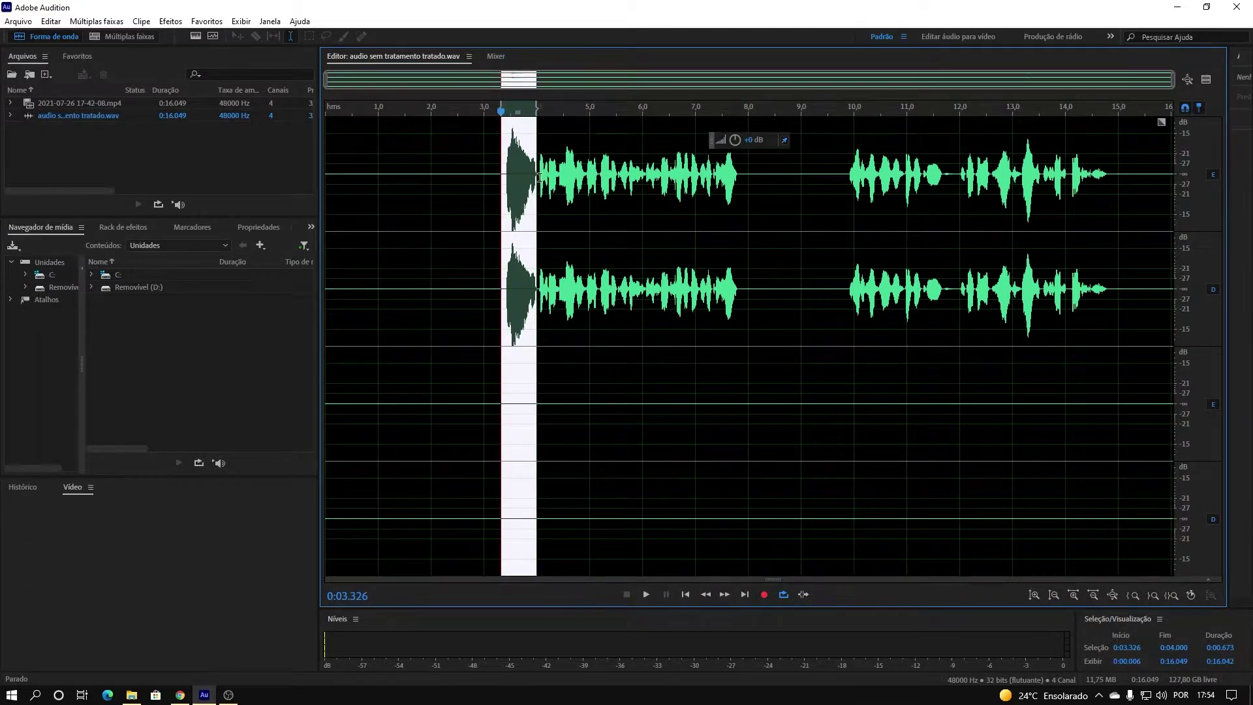
left_click_drag(730, 140, 715, 139)
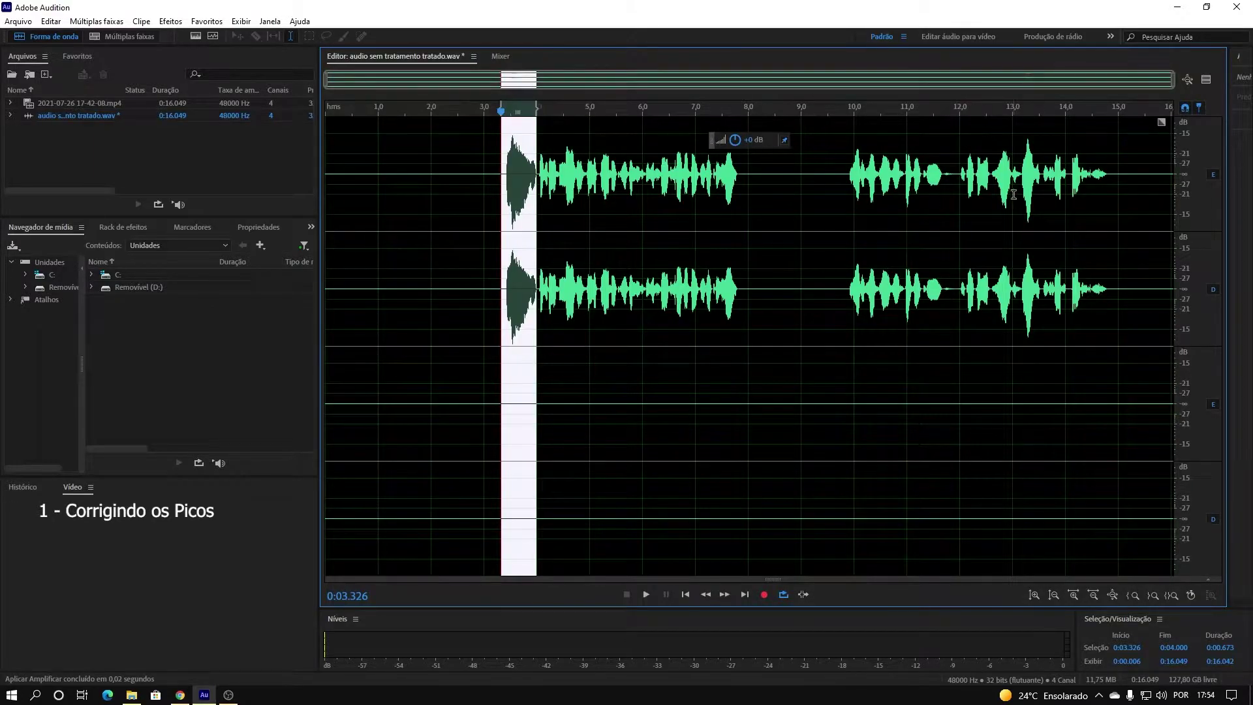
left_click_drag(1021, 171, 1037, 177)
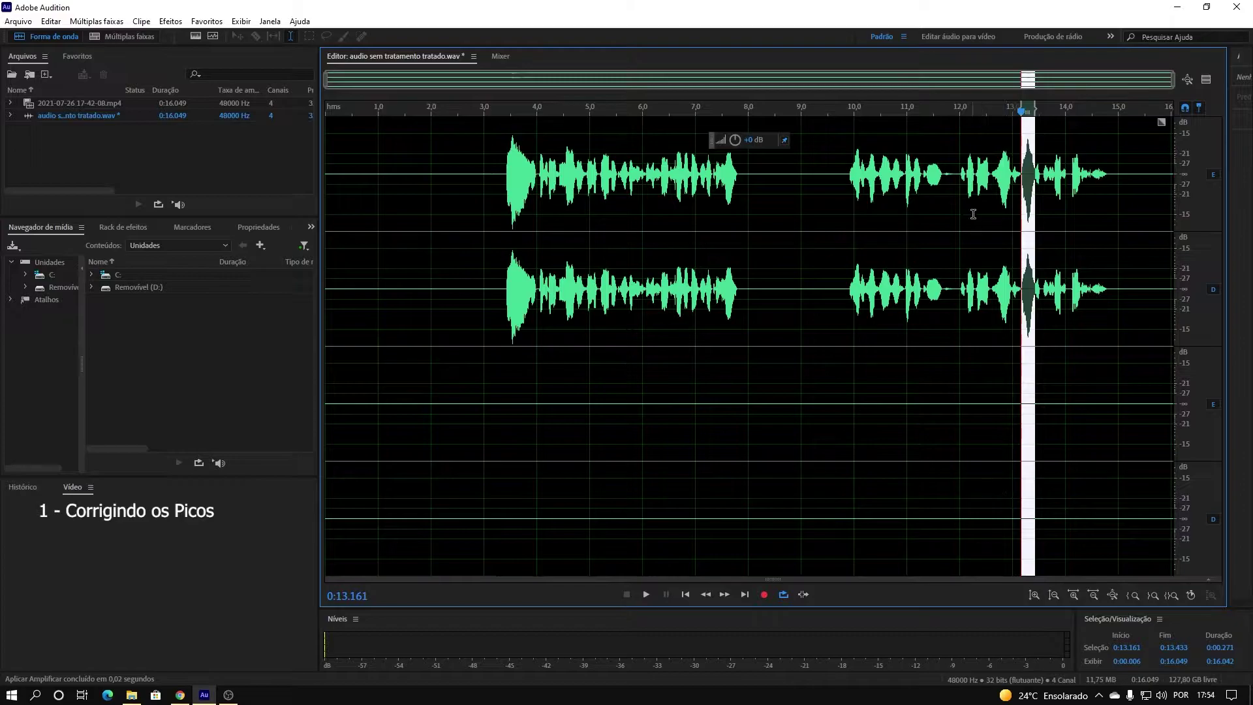
left_click_drag(721, 145, 712, 141)
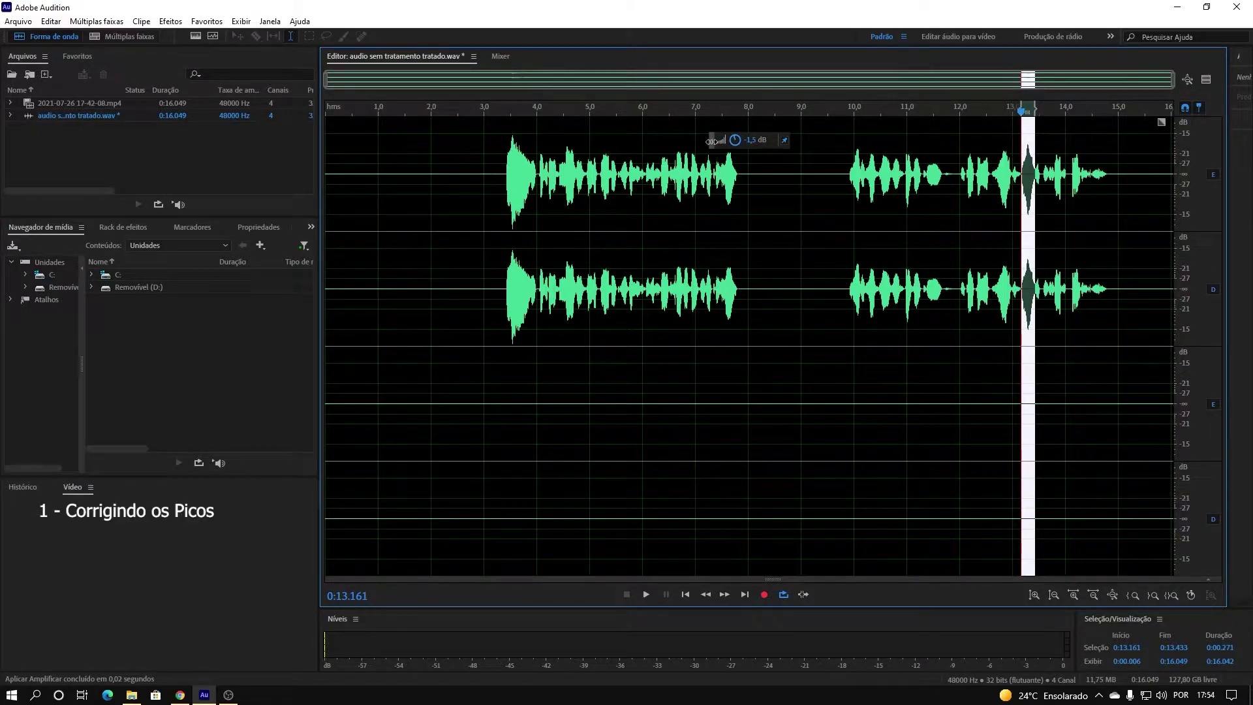
Play back the peak-corrected recording from just before the first speech.
left_click(852, 238)
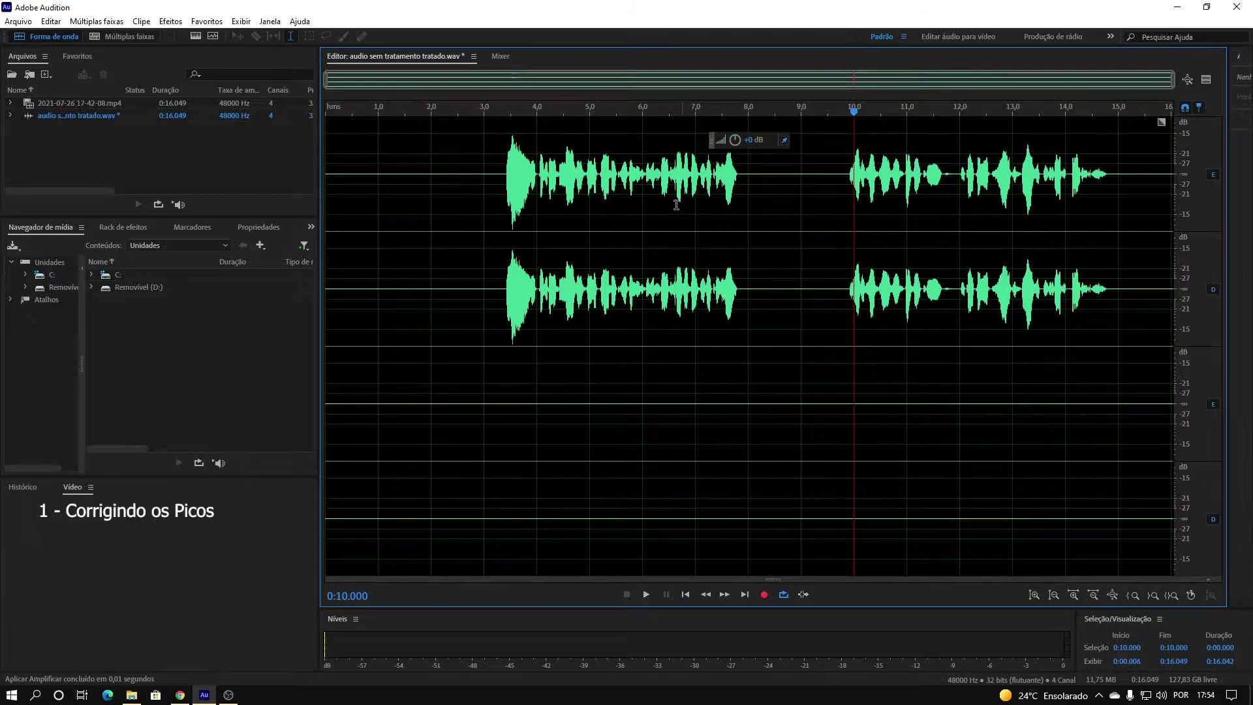
left_click(495, 184)
key("space")
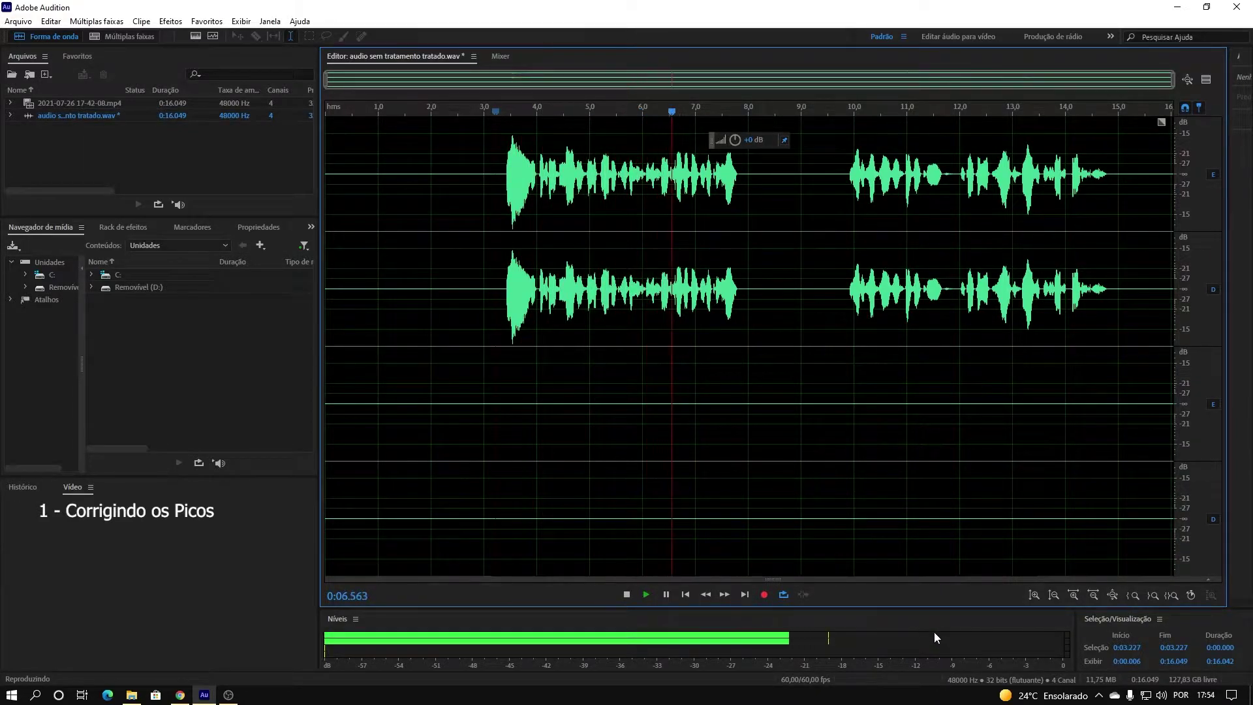
key("space")
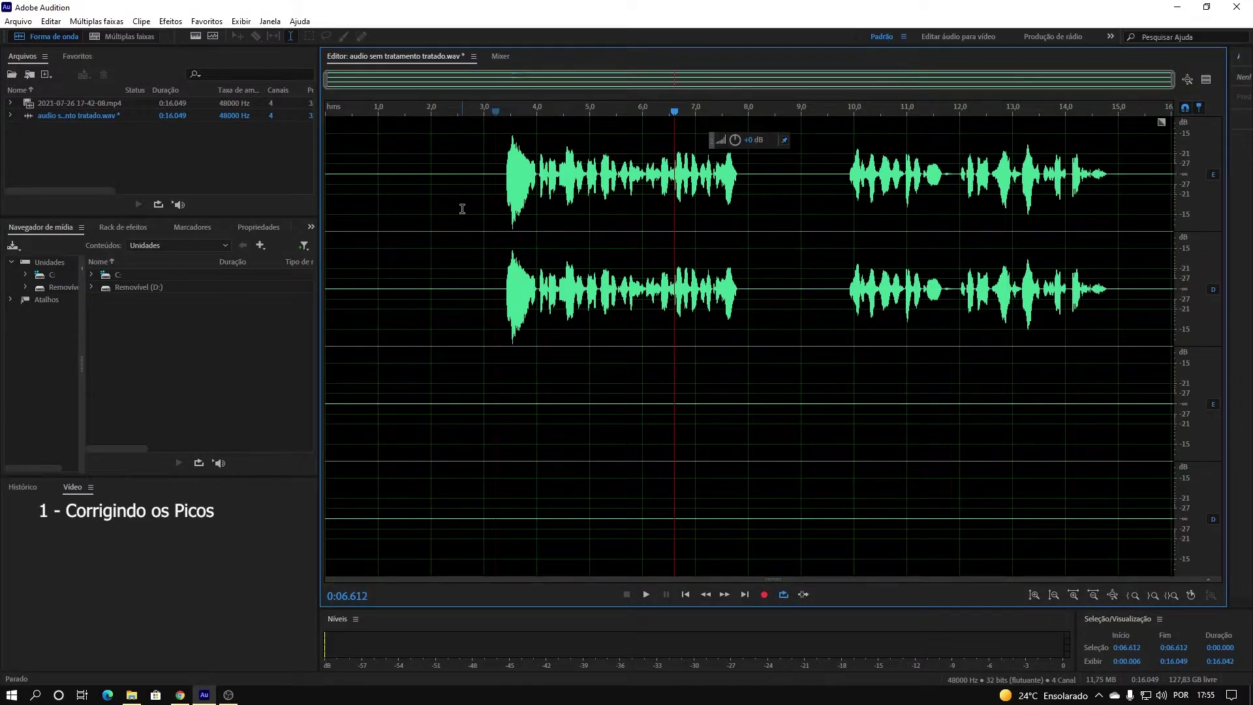
Normalize the entire recording to 93.6% with all channels treated equally.
double_click(462, 209)
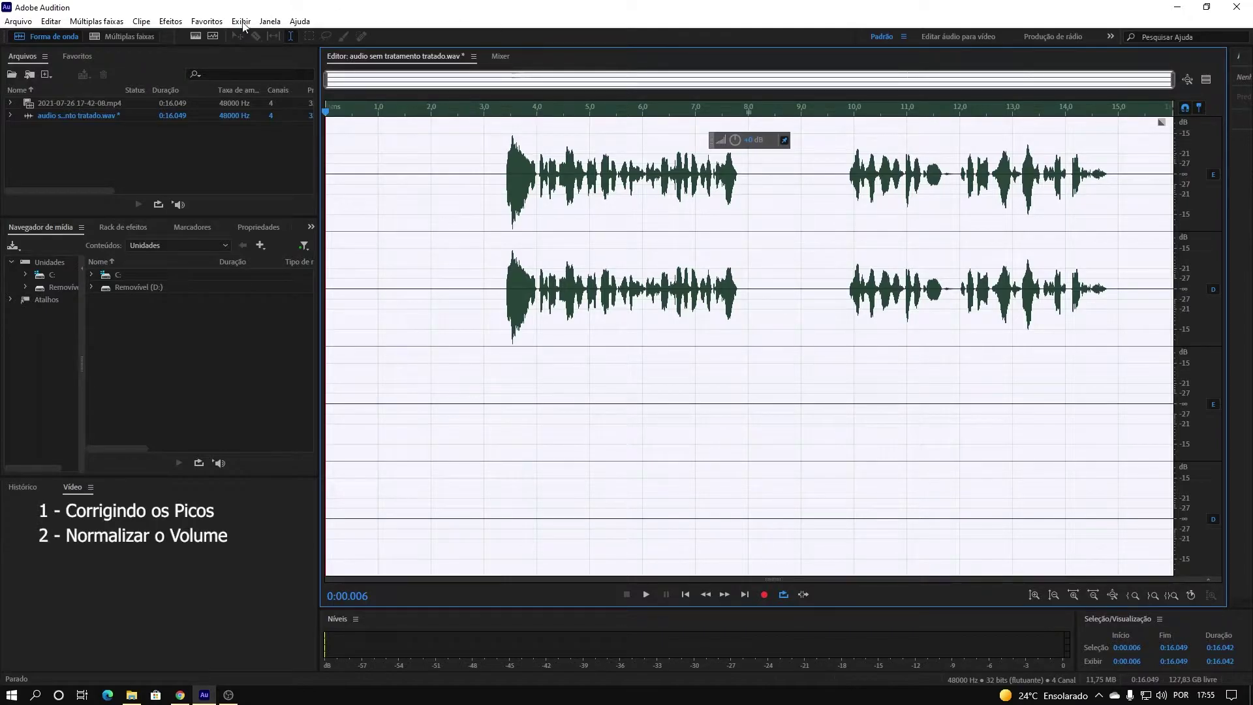
left_click(169, 21)
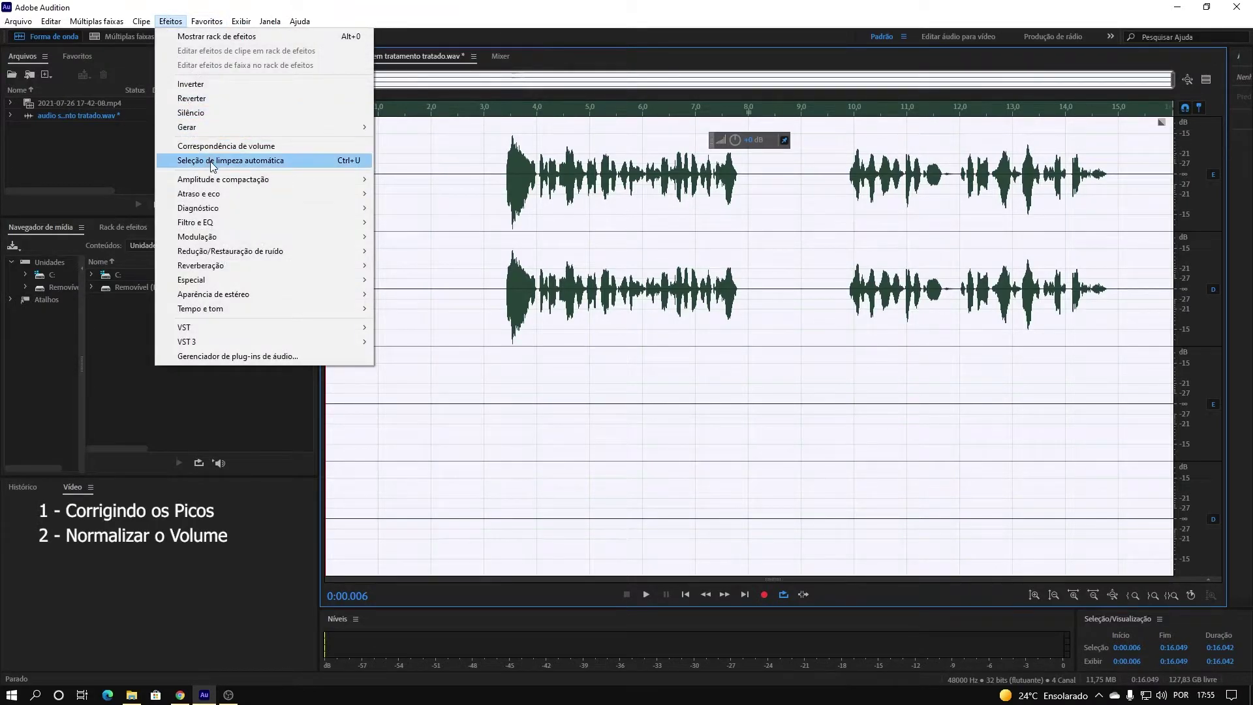
mouse_move(227, 186)
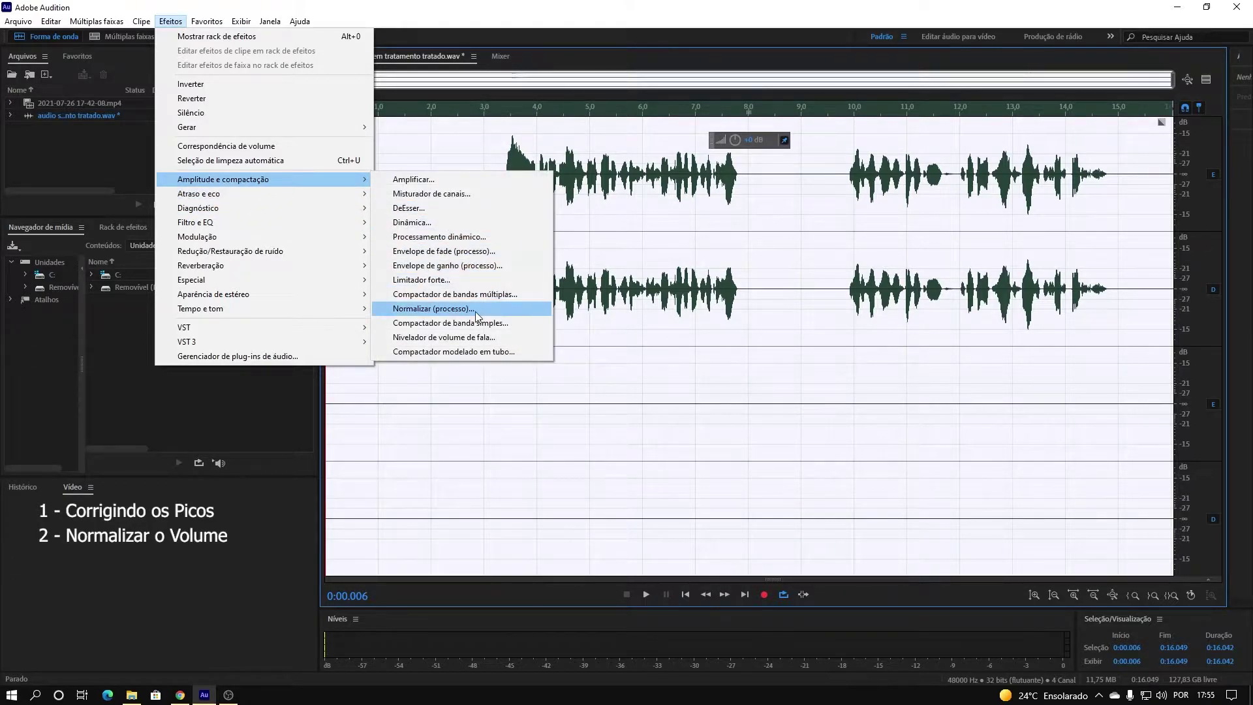
left_click(433, 309)
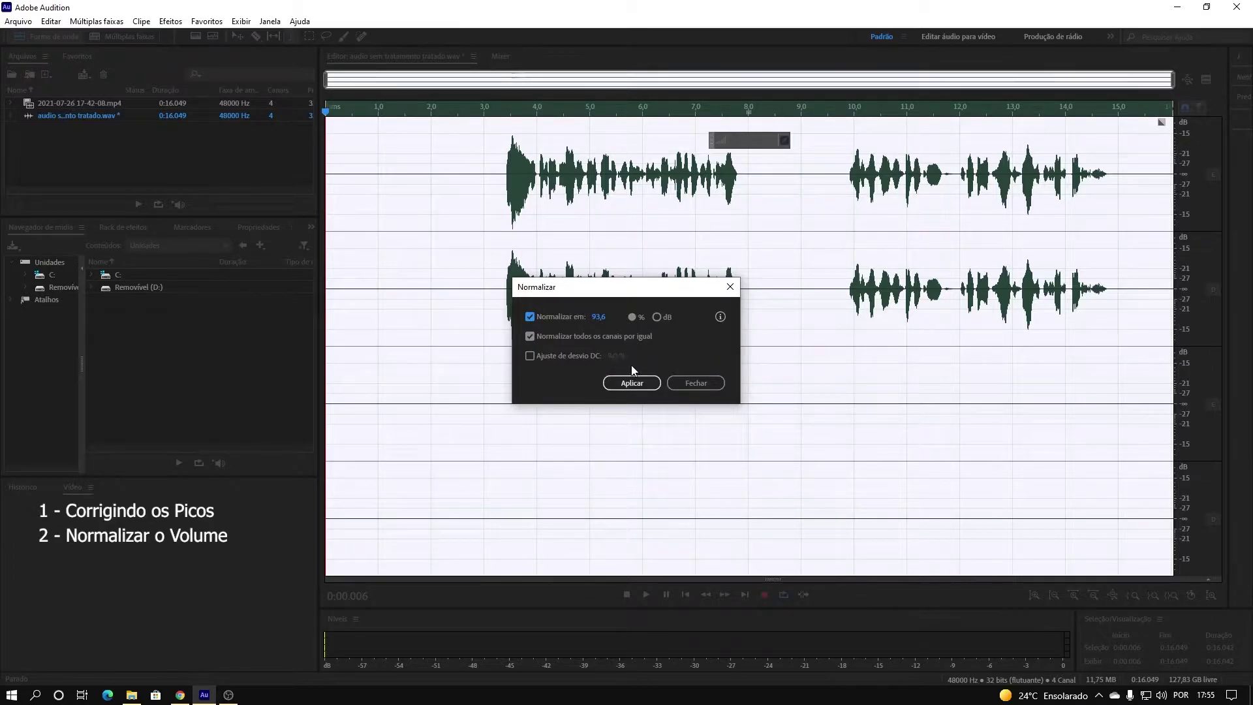
left_click(641, 384)
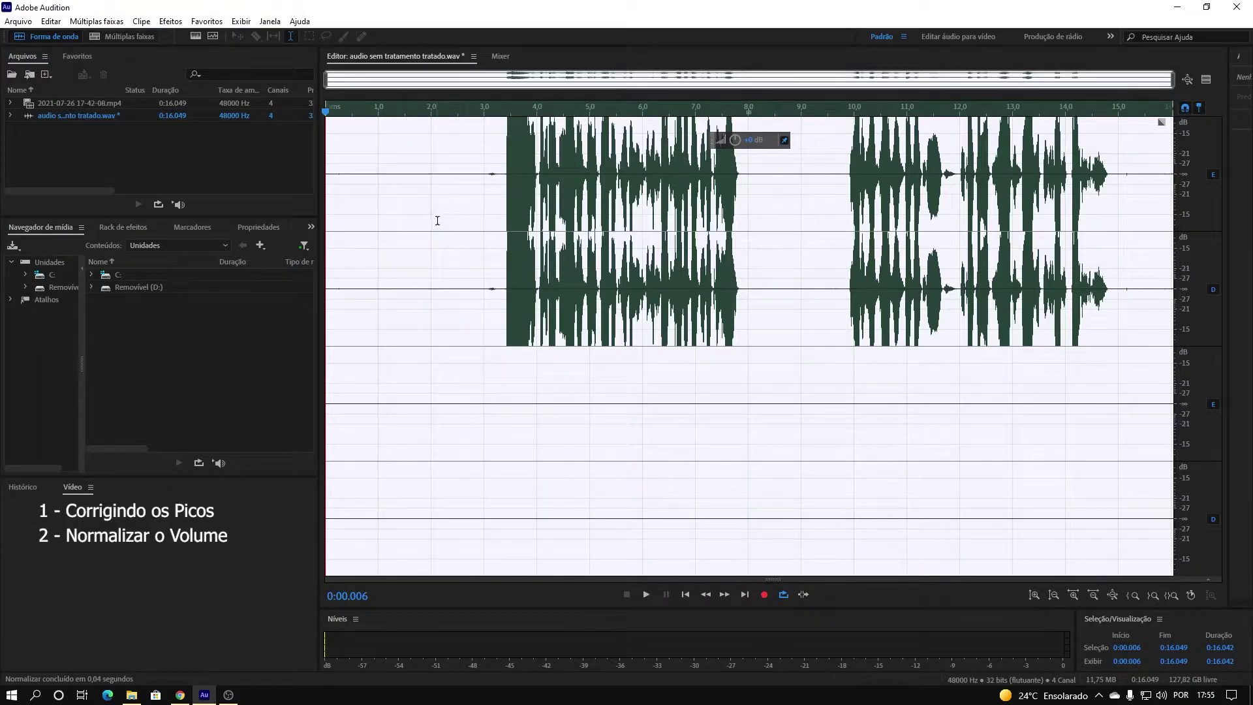
left_click(495, 197)
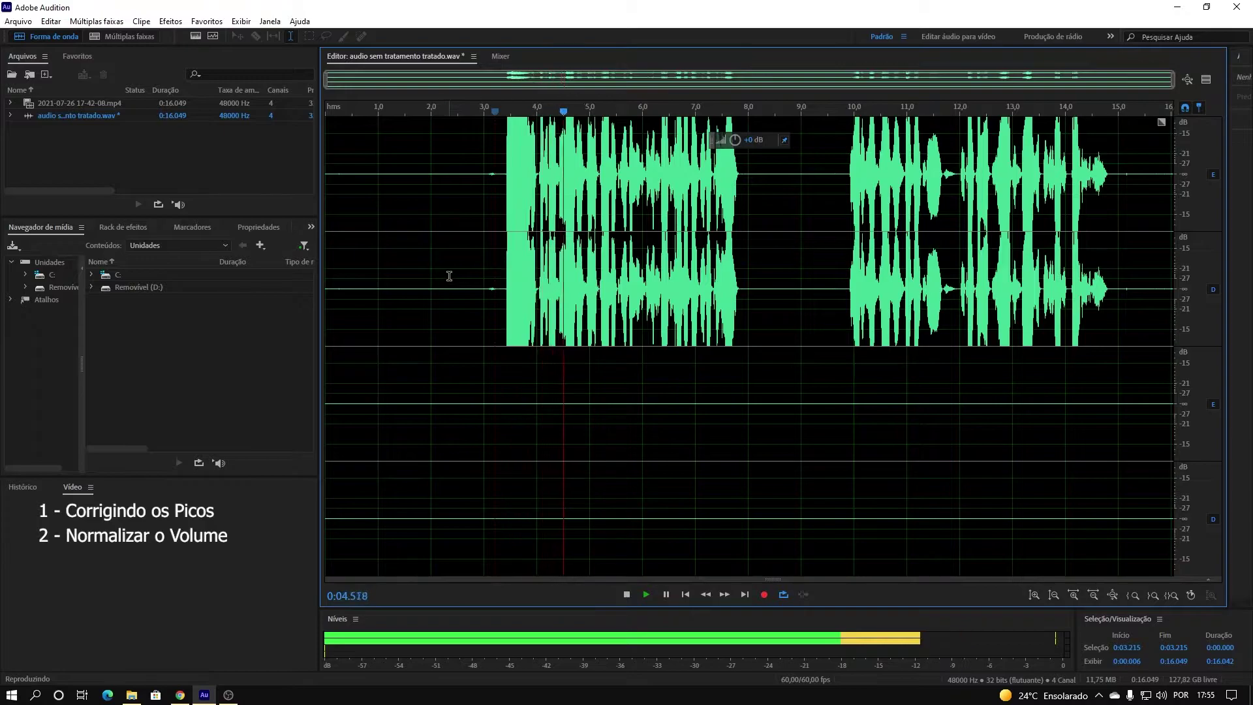
key("space")
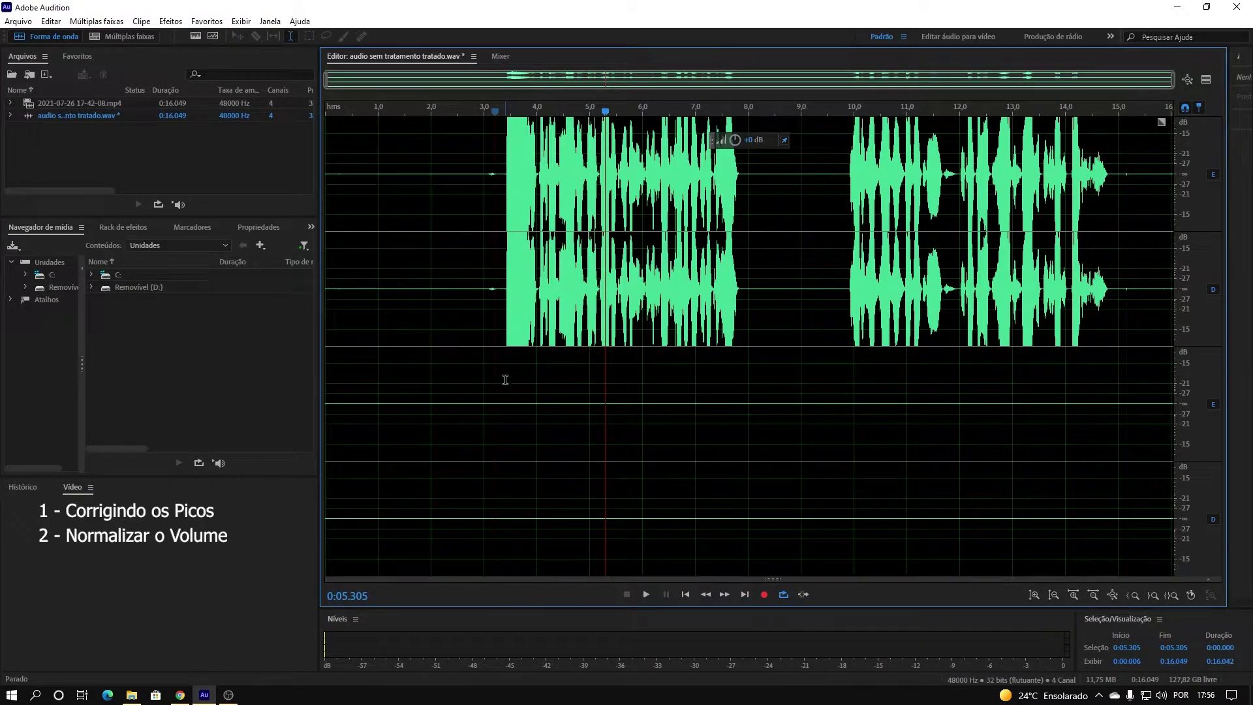
left_click(484, 225)
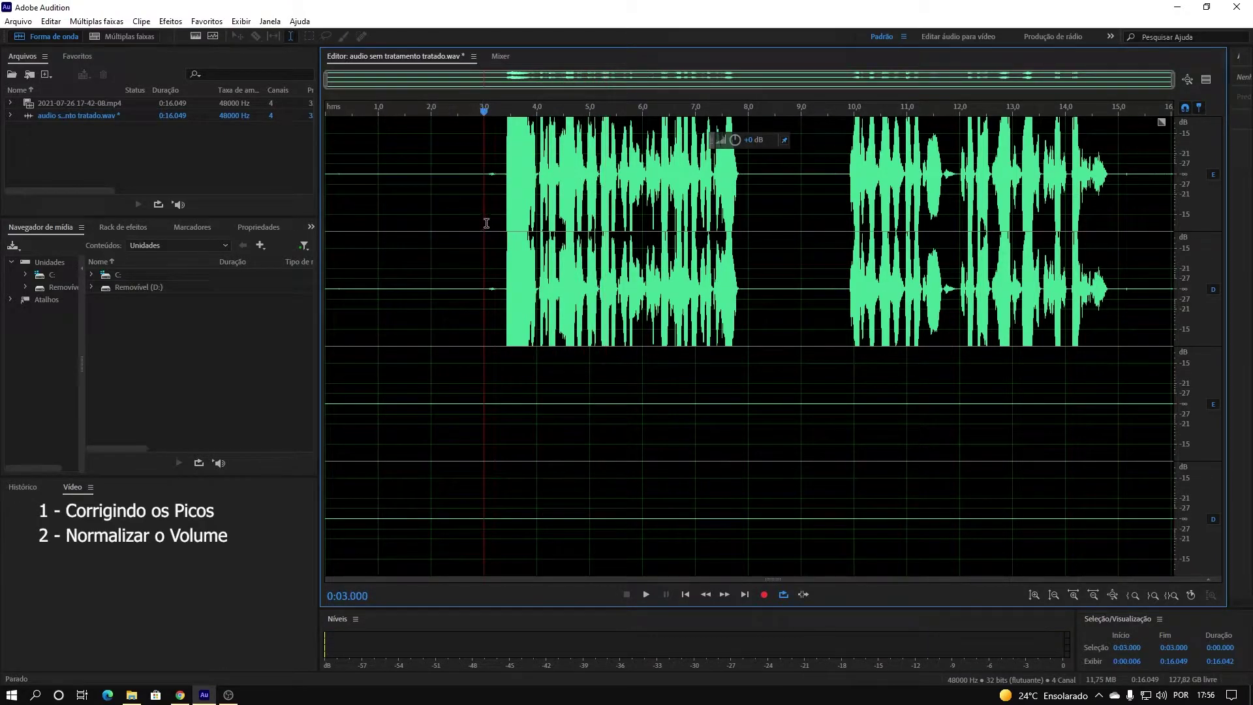
double_click(483, 182)
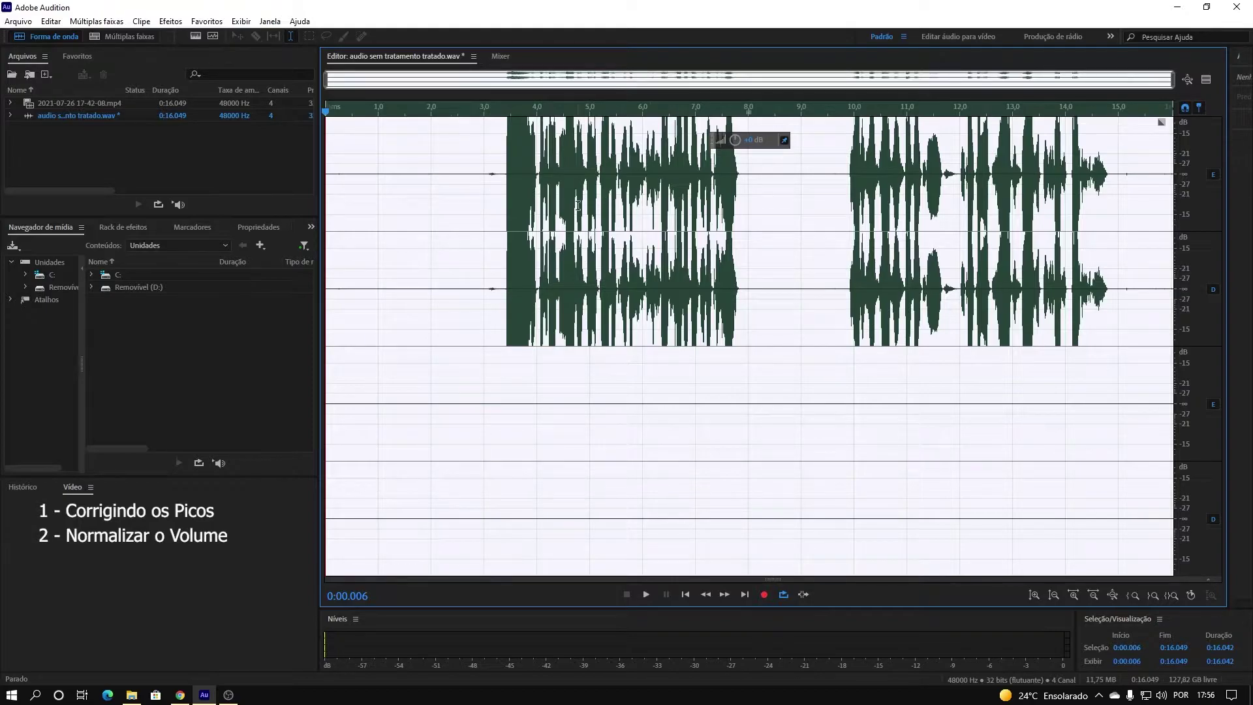
Capture a noise print from the 0.259–2.850 s silence, then select the whole recording.
left_click(479, 204)
left_click_drag(475, 203, 325, 215)
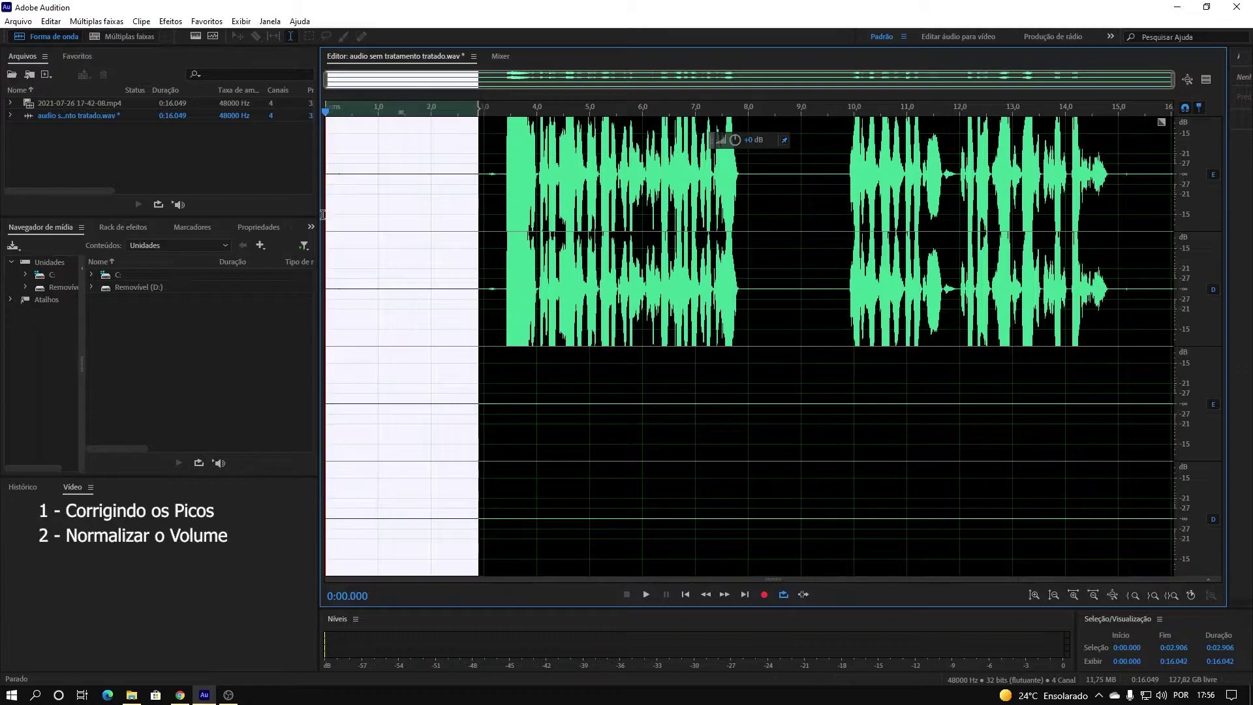
right_click(434, 217)
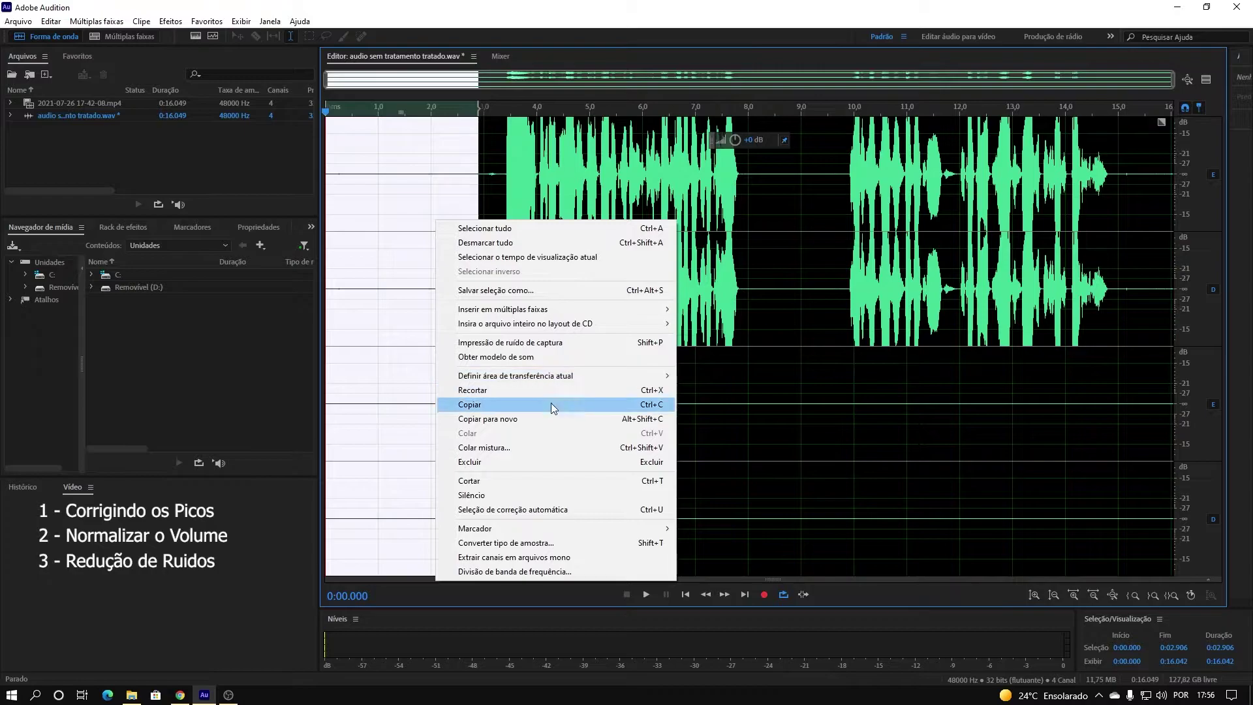
left_click(472, 184)
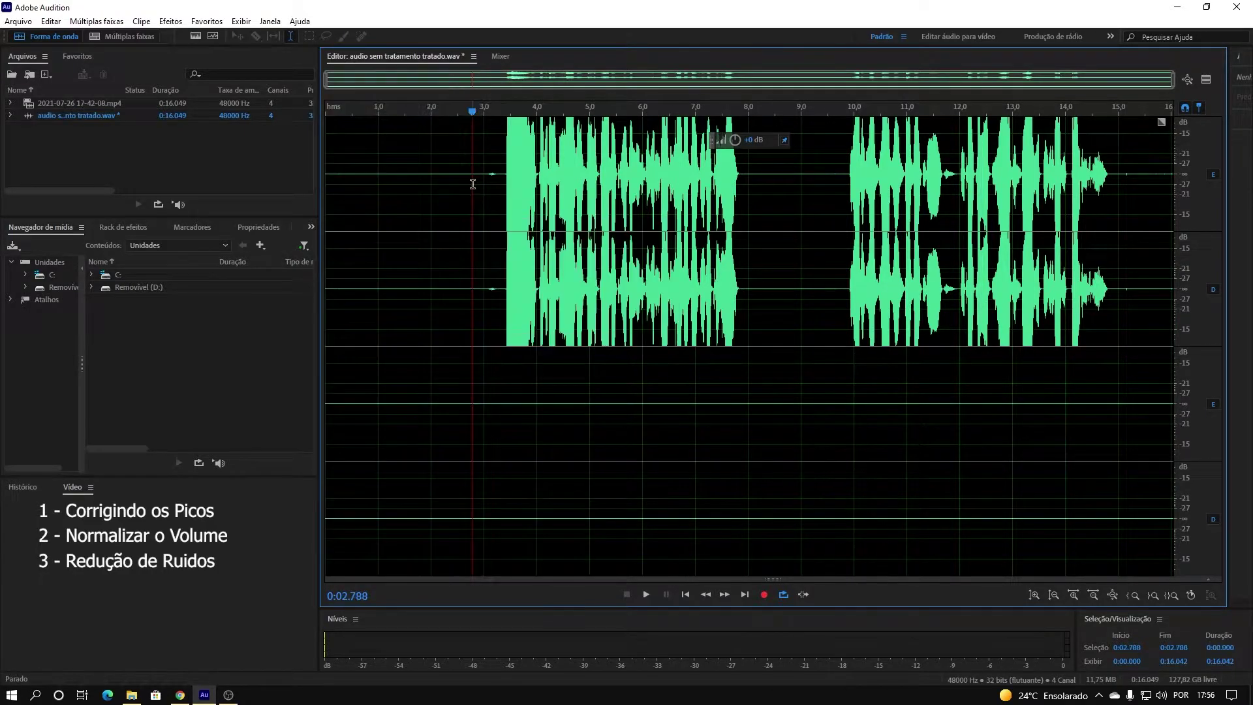
left_click_drag(476, 184, 338, 194)
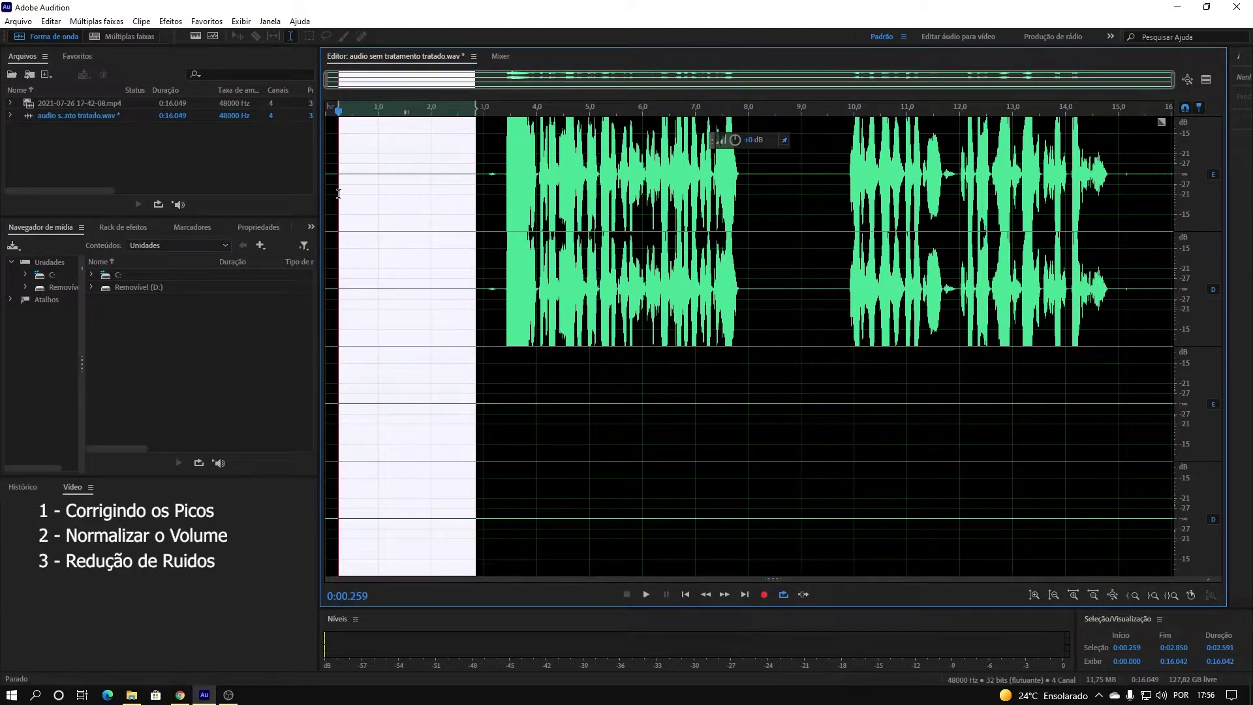
right_click(409, 193)
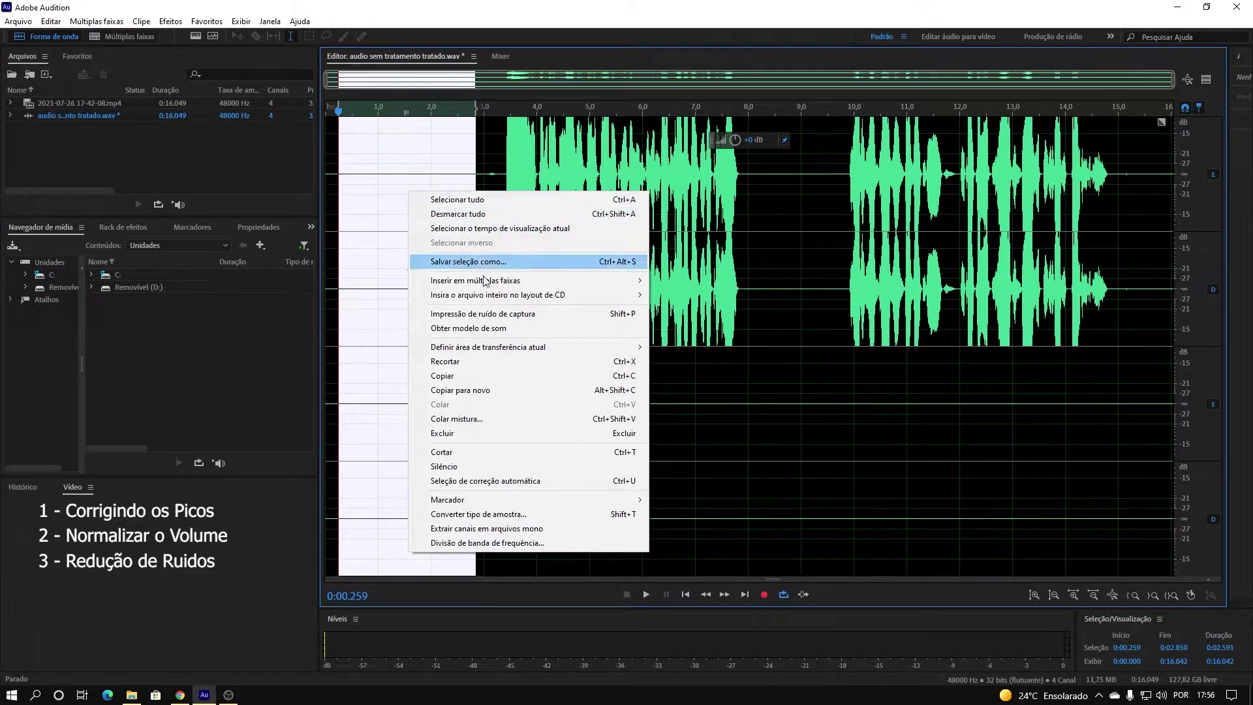
left_click(548, 315)
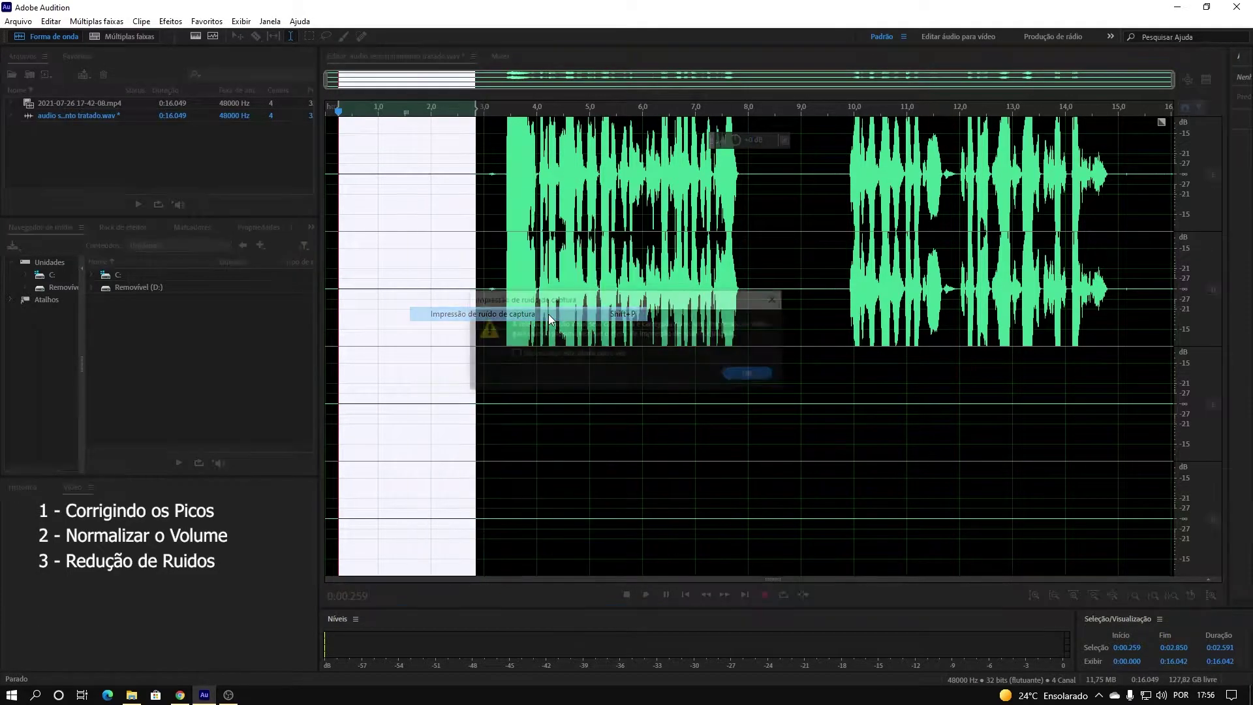
left_click(750, 375)
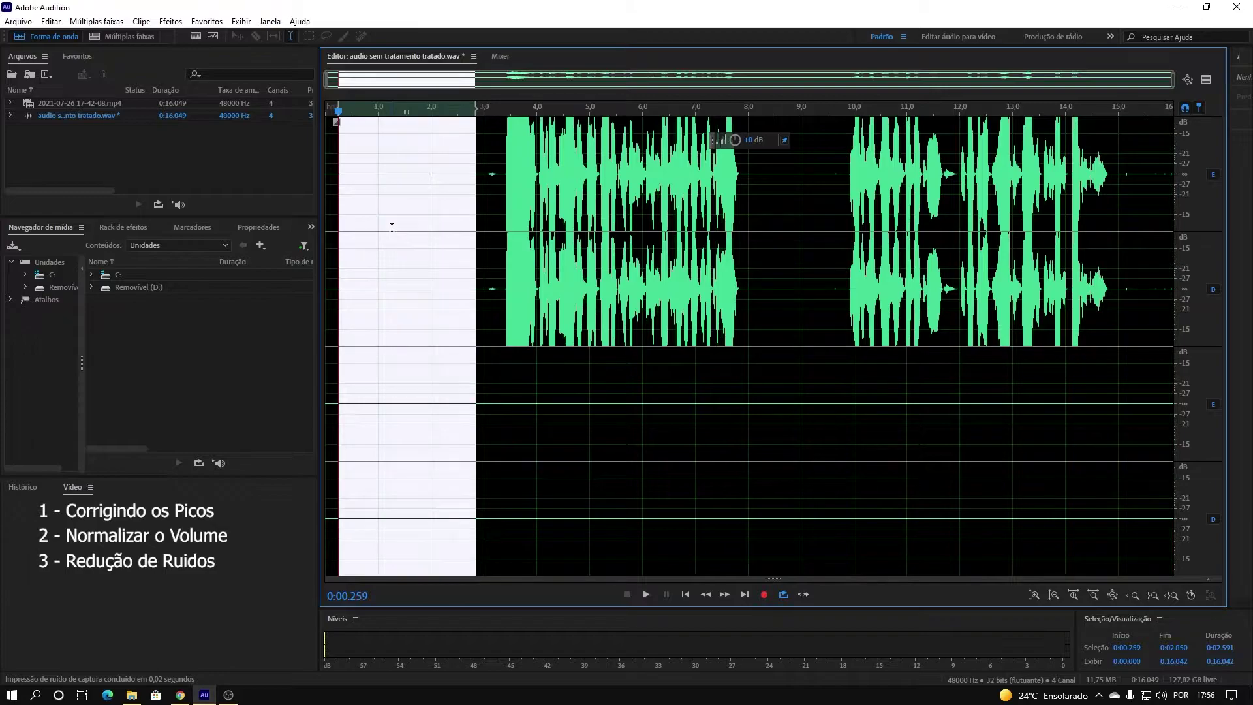
key("ctrl+a")
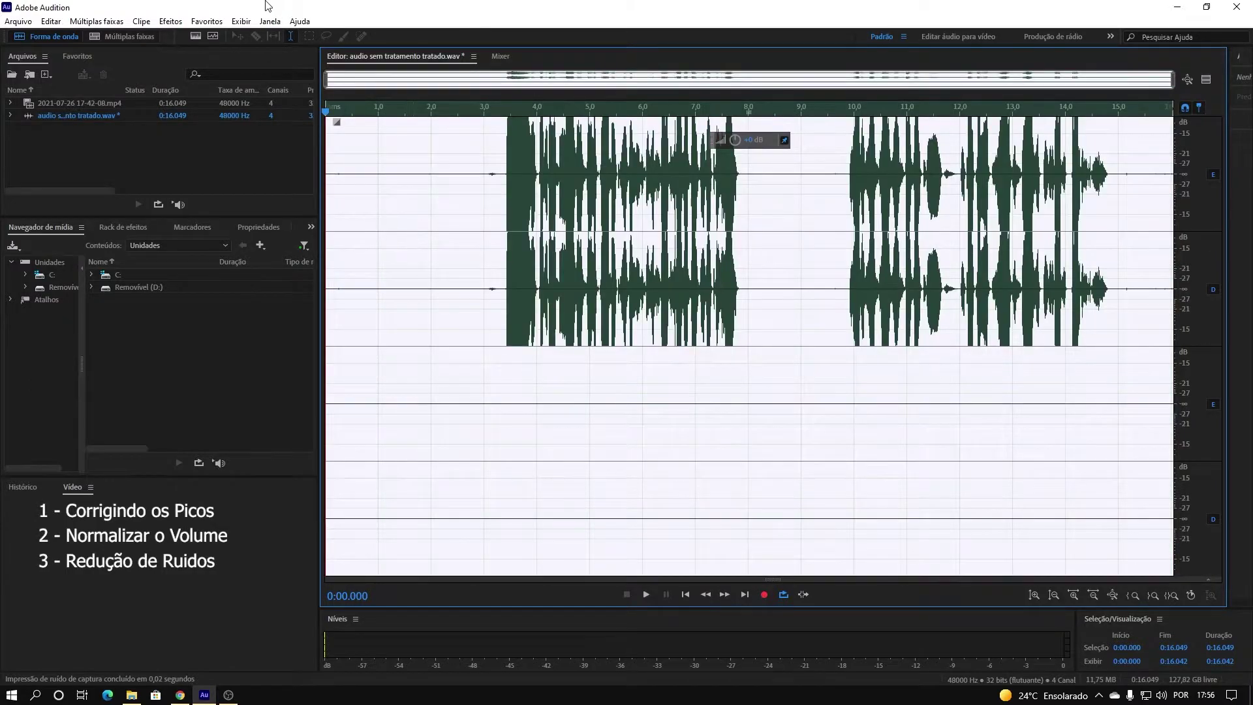
Open Noise Reduction (process) with the default (Padrão) preset.
left_click(169, 23)
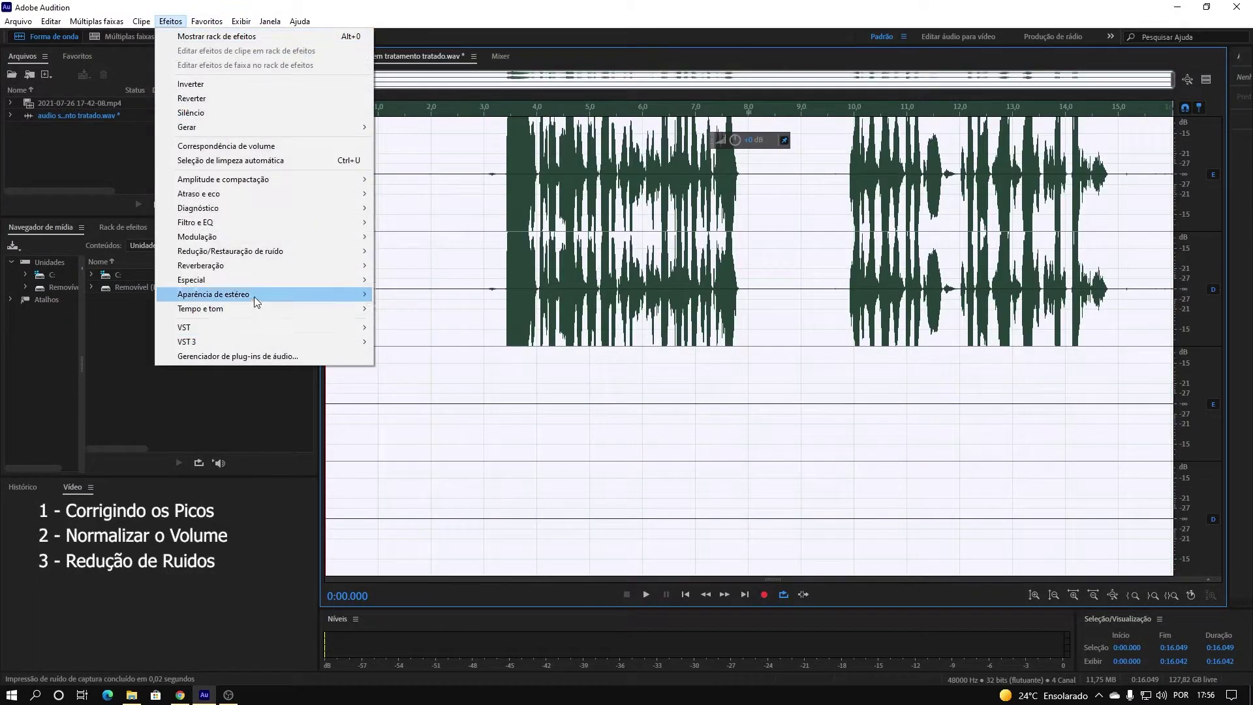
mouse_move(269, 187)
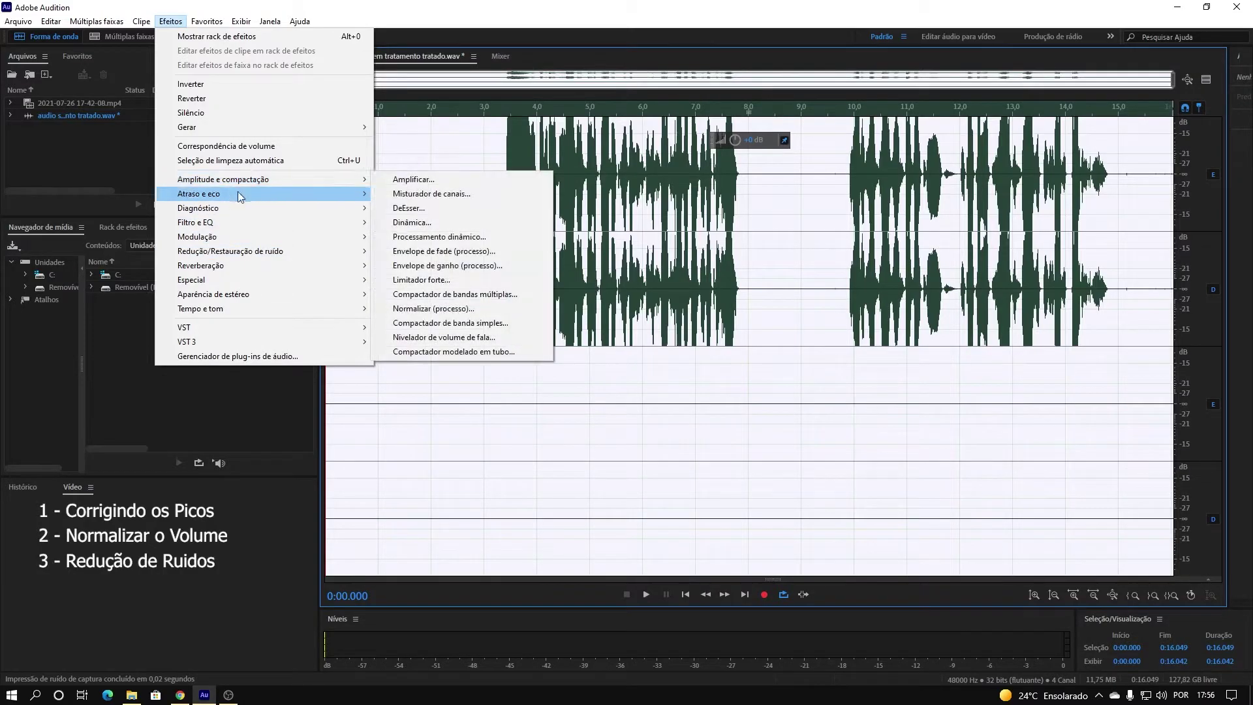
mouse_move(233, 257)
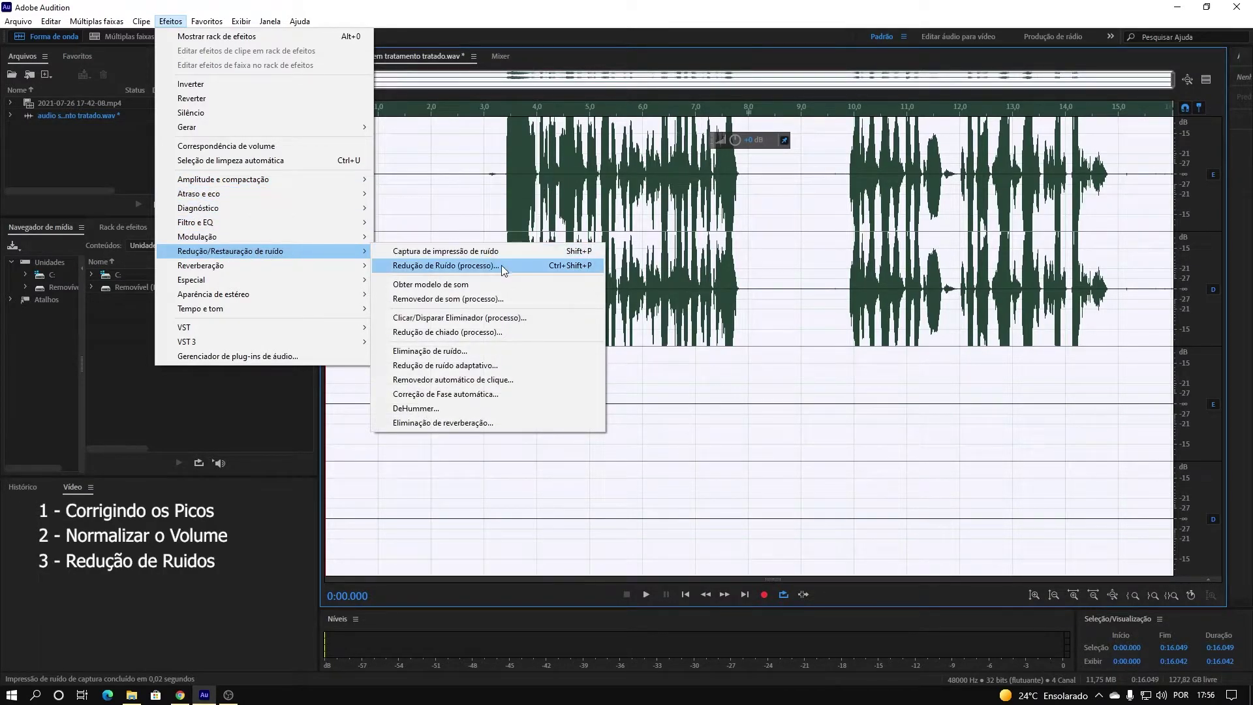
left_click(450, 266)
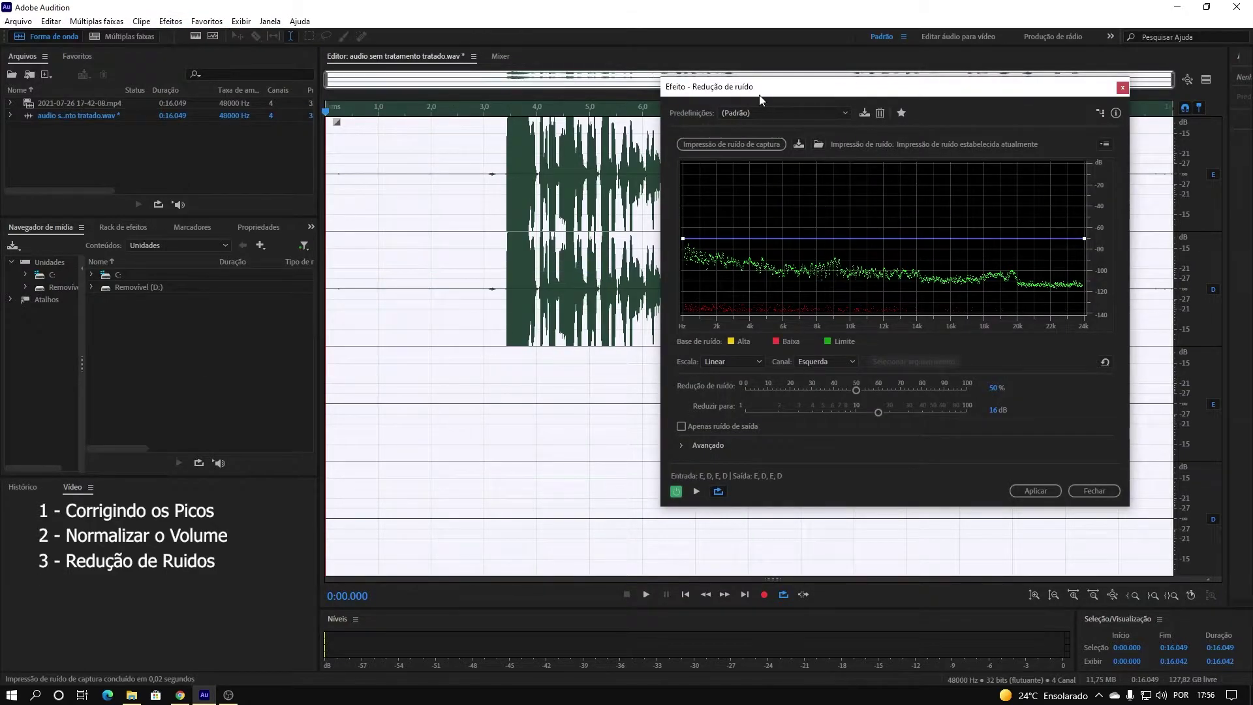
left_click(809, 109)
left_click(741, 130)
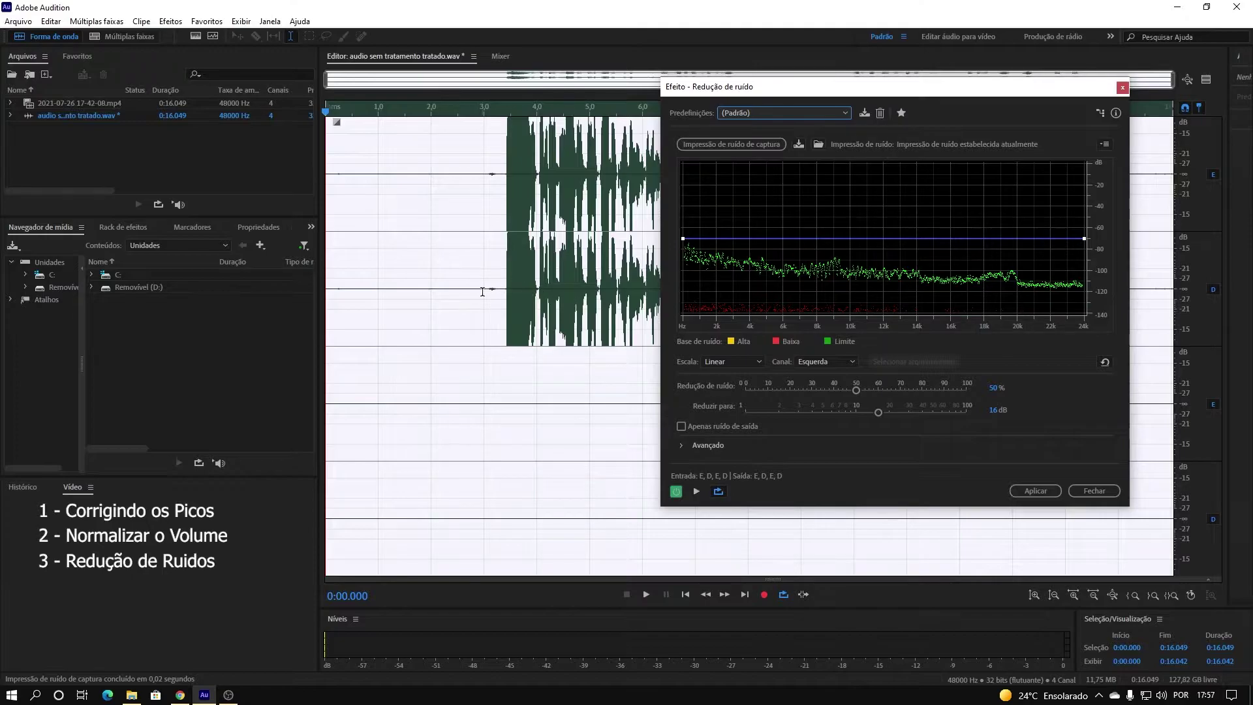
Preview the noise reduction on the first 3 seconds, then on the whole file.
left_click_drag(482, 293, 306, 282)
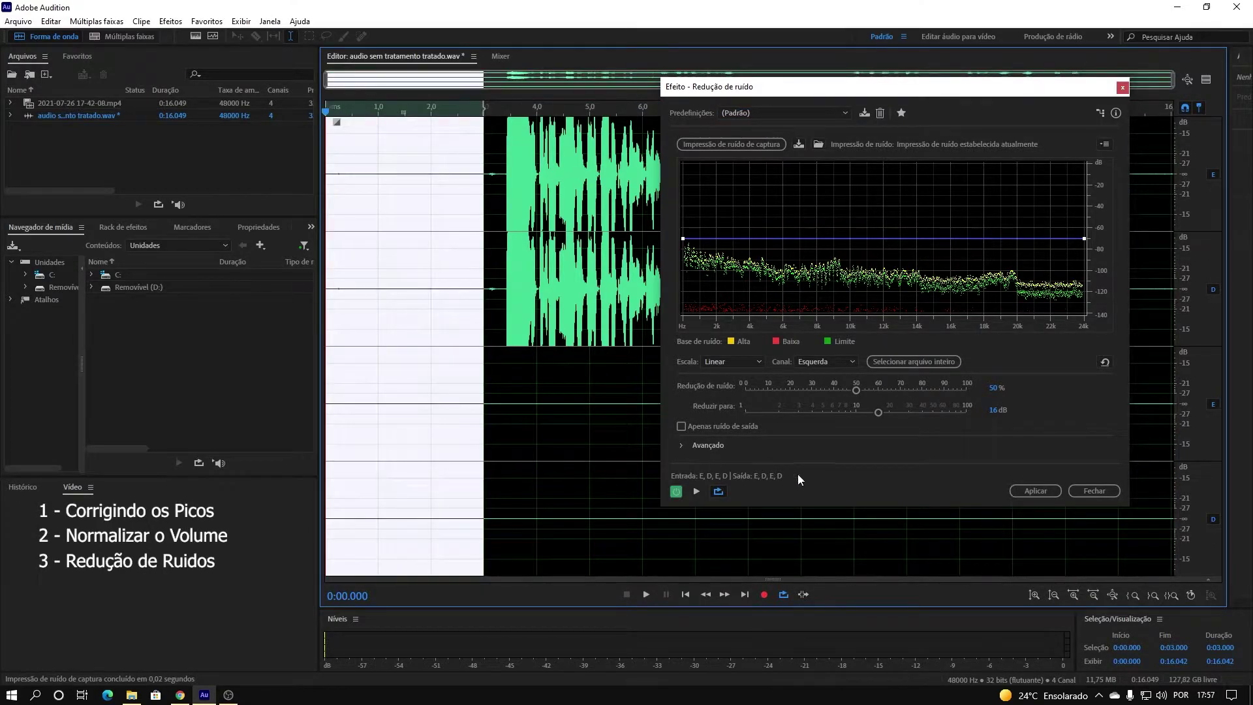
left_click(696, 492)
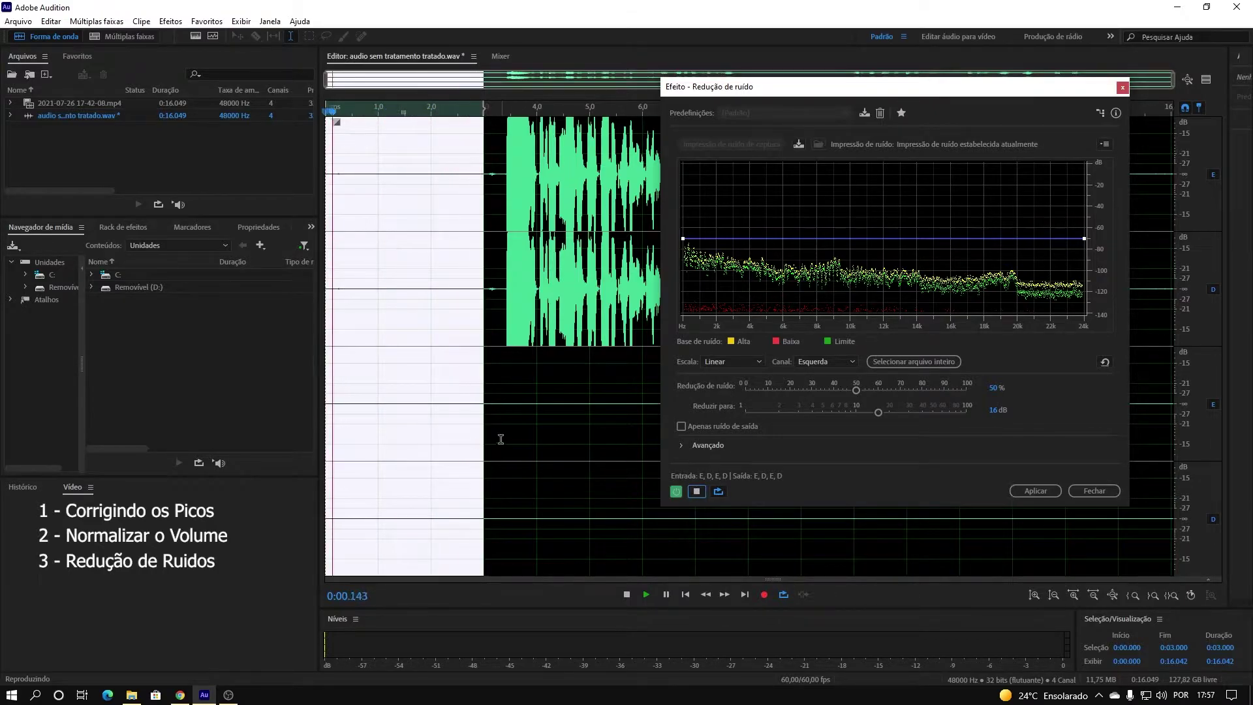
key("ctrl+a")
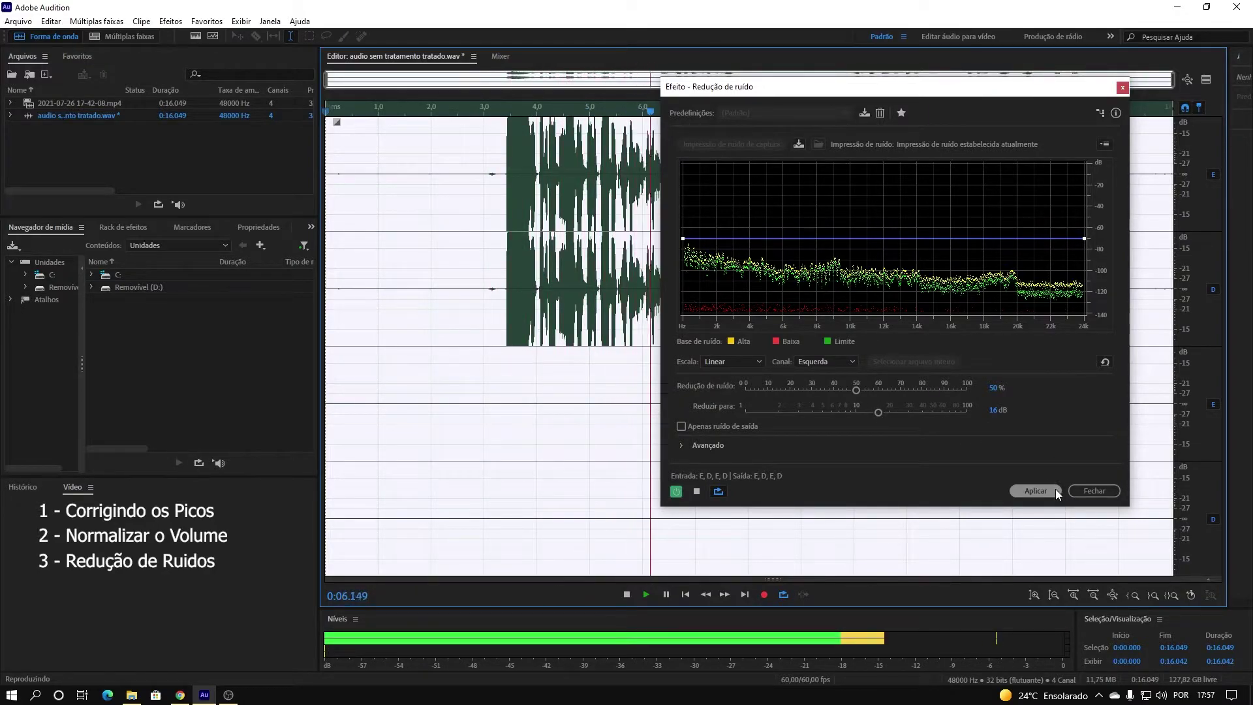
key("space")
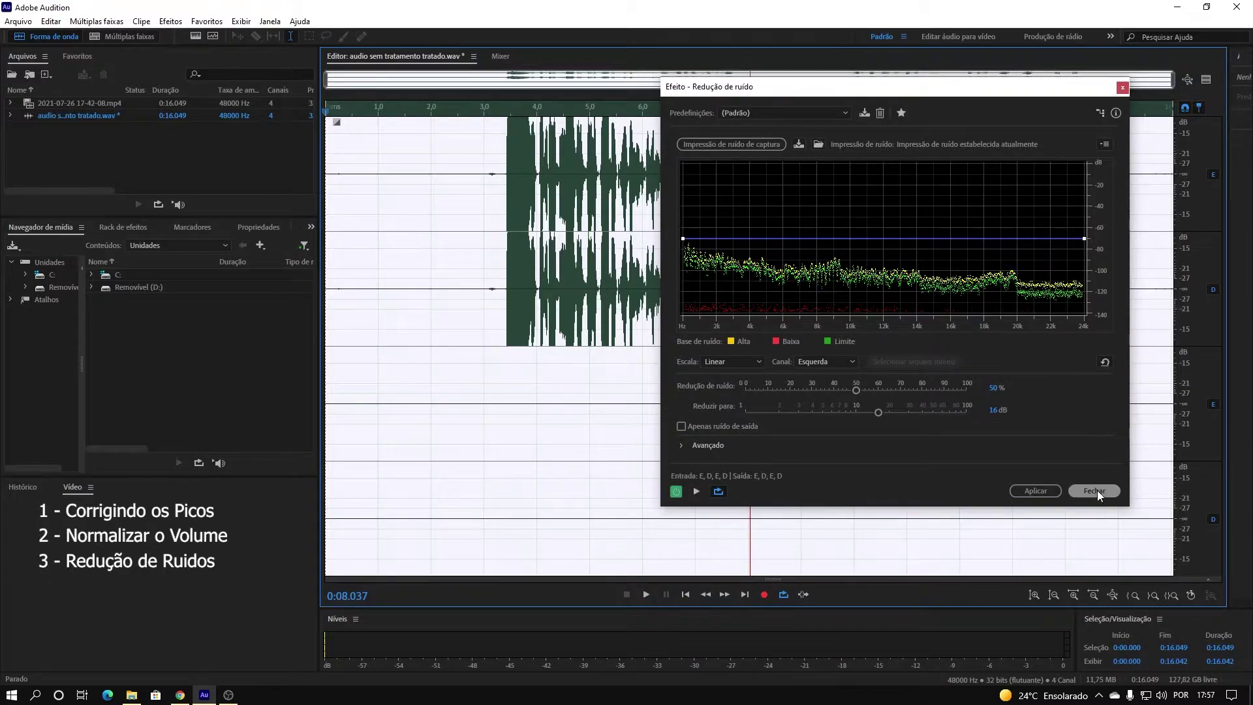
Apply the noise reduction and play back the cleaned recording.
left_click(1037, 490)
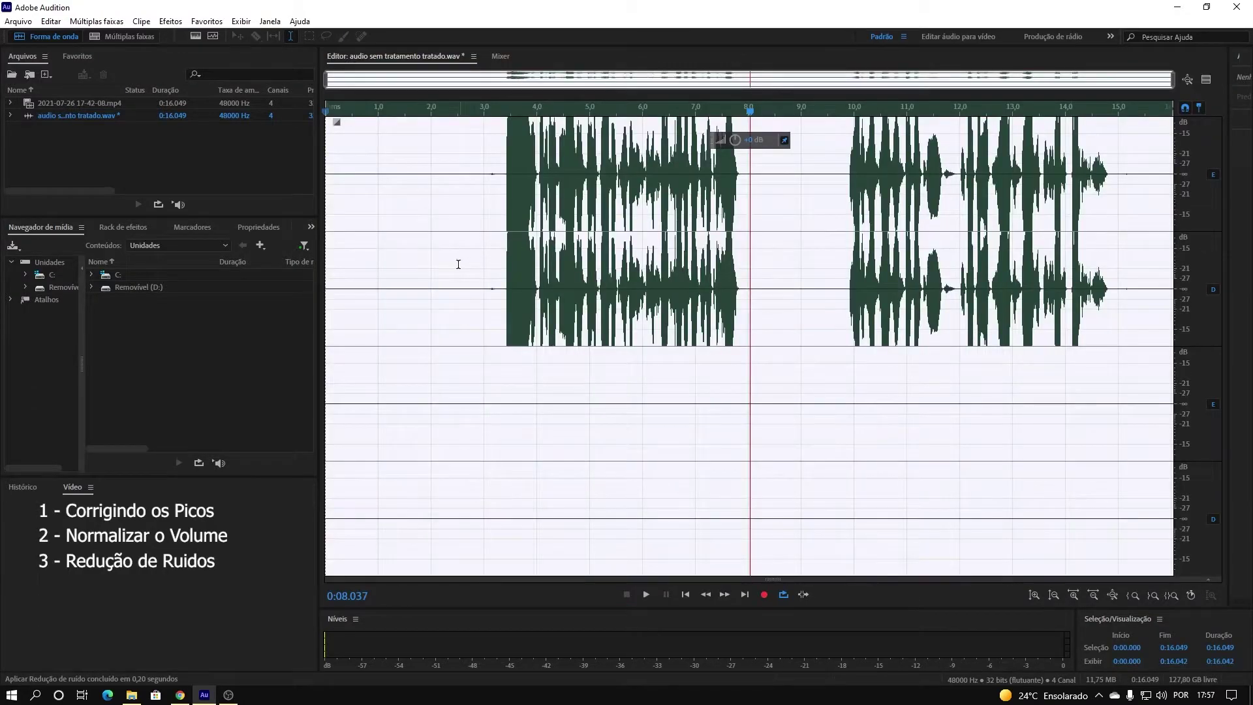
left_click(438, 252)
key("space")
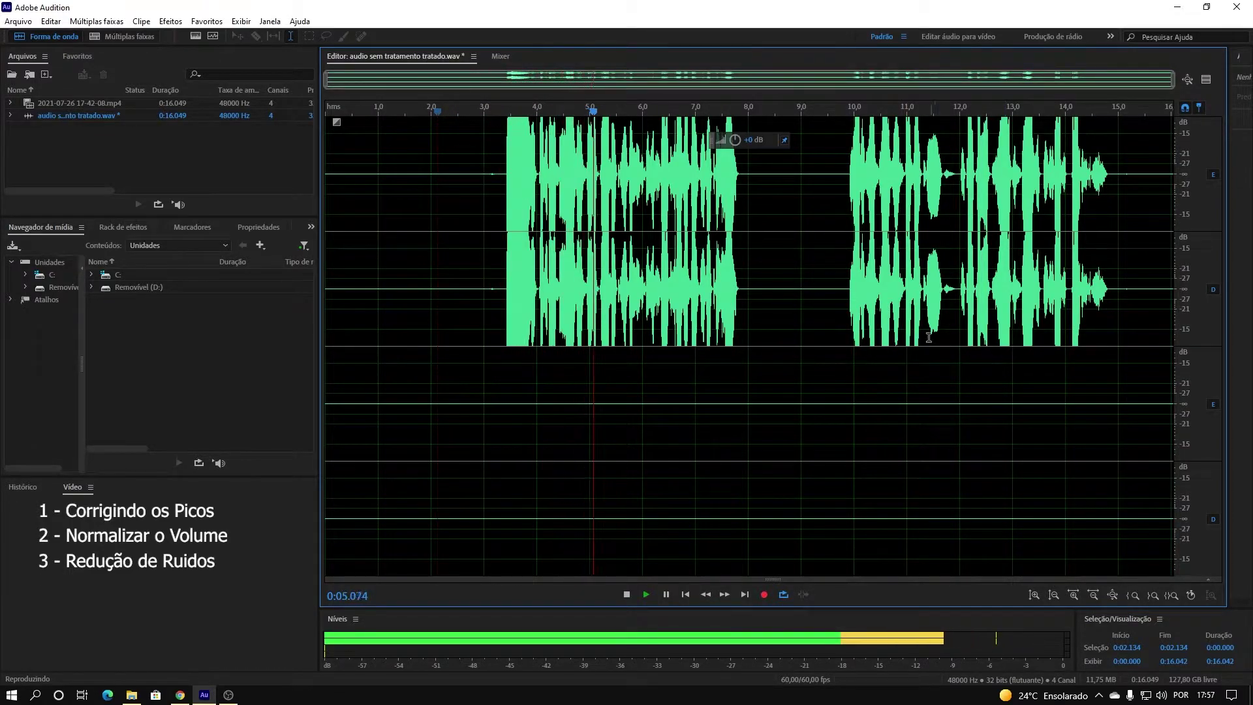
key("space")
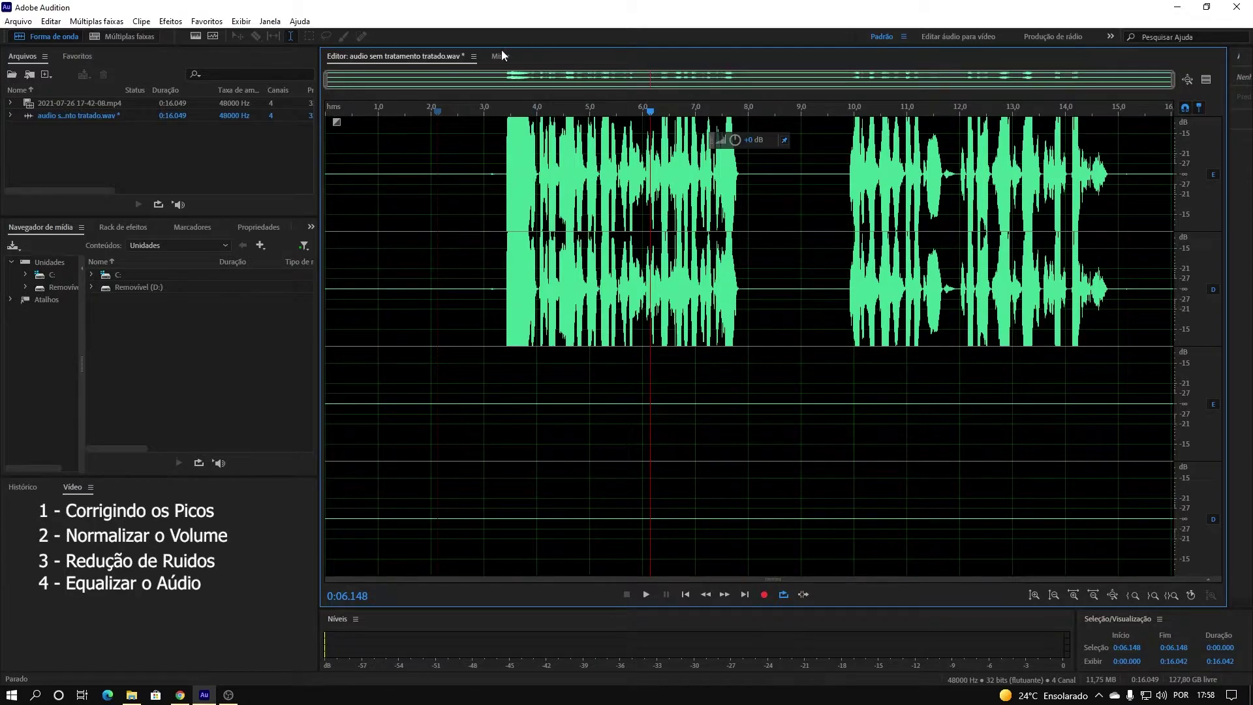
Open the Parametric Equalizer effect.
left_click(170, 21)
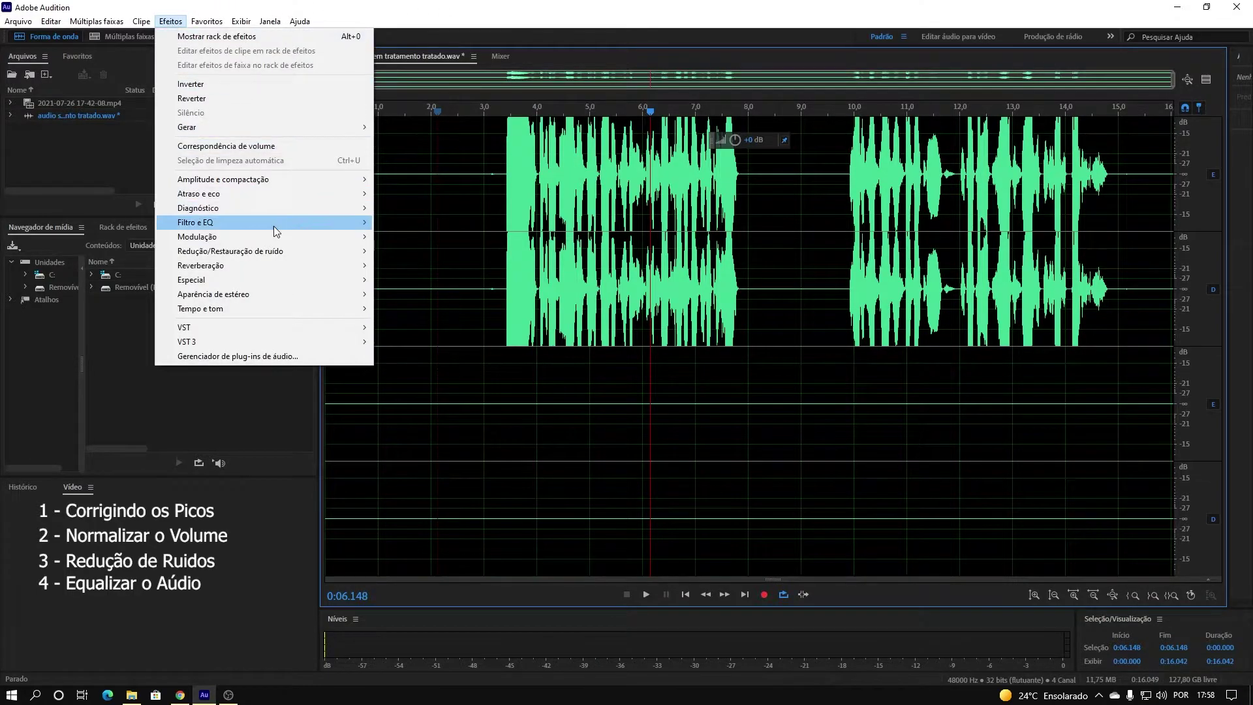
mouse_move(283, 182)
mouse_move(230, 228)
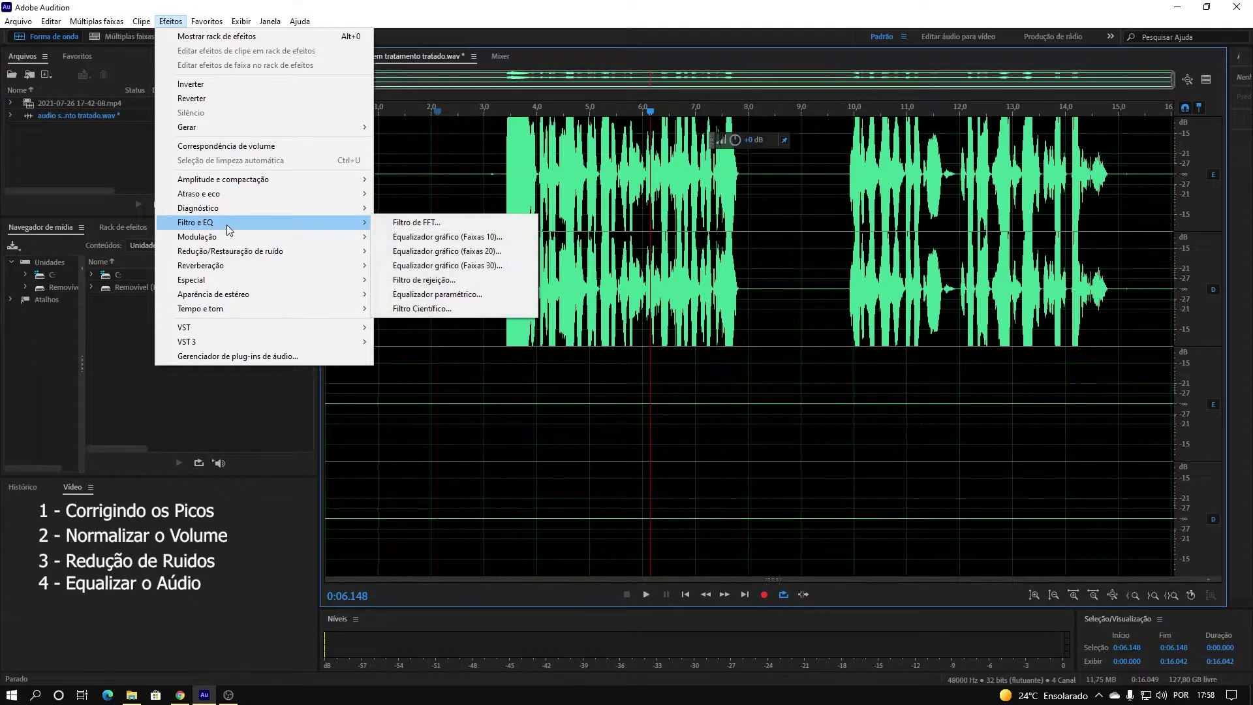
left_click(442, 298)
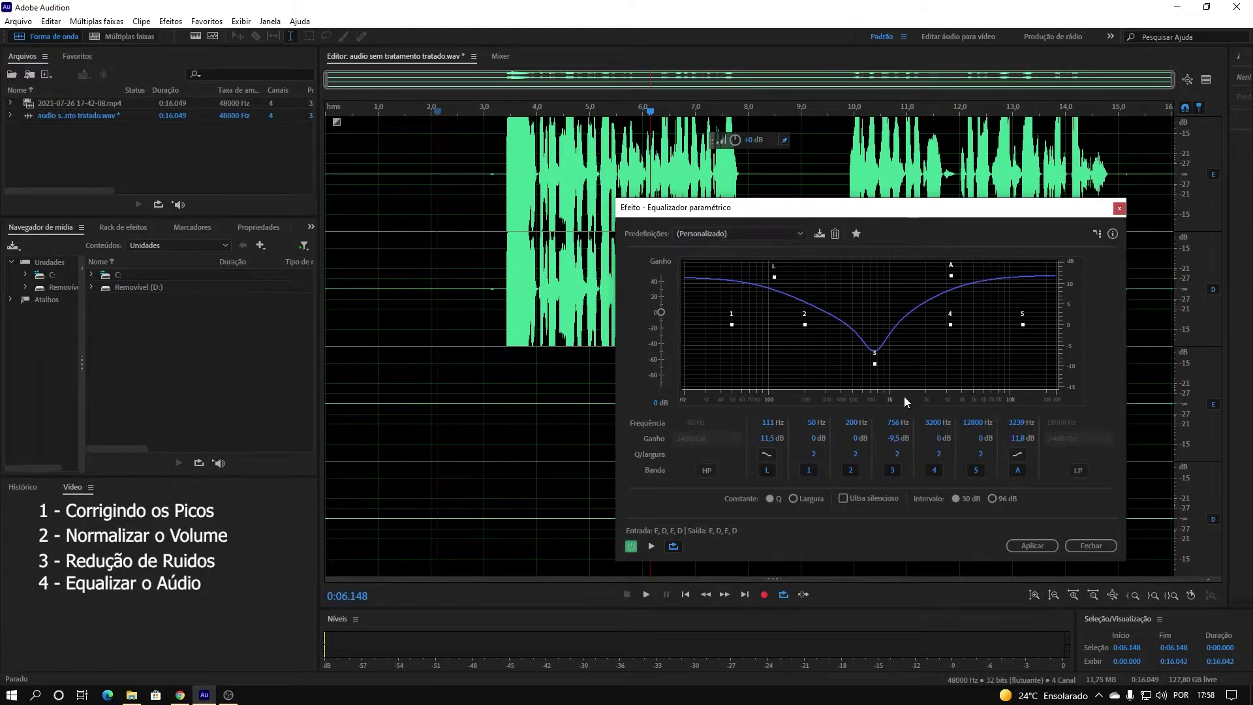
Save the current EQ curve as a new preset under a custom name.
left_click(819, 235)
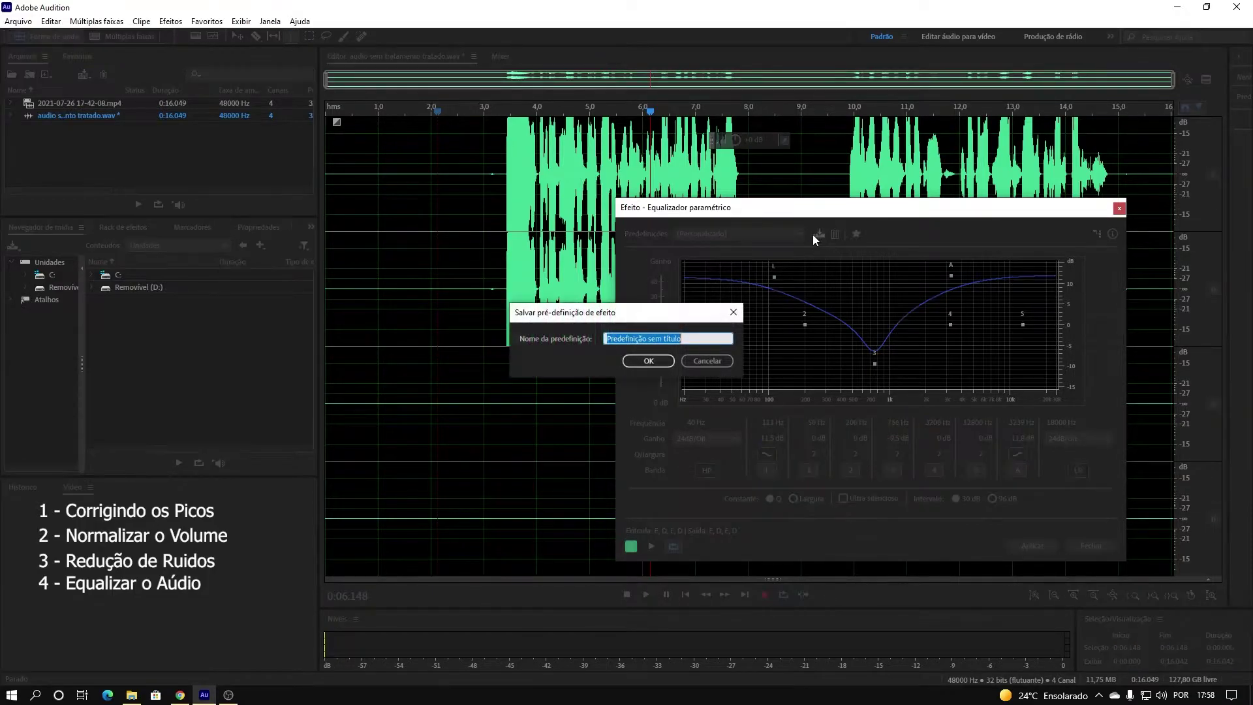
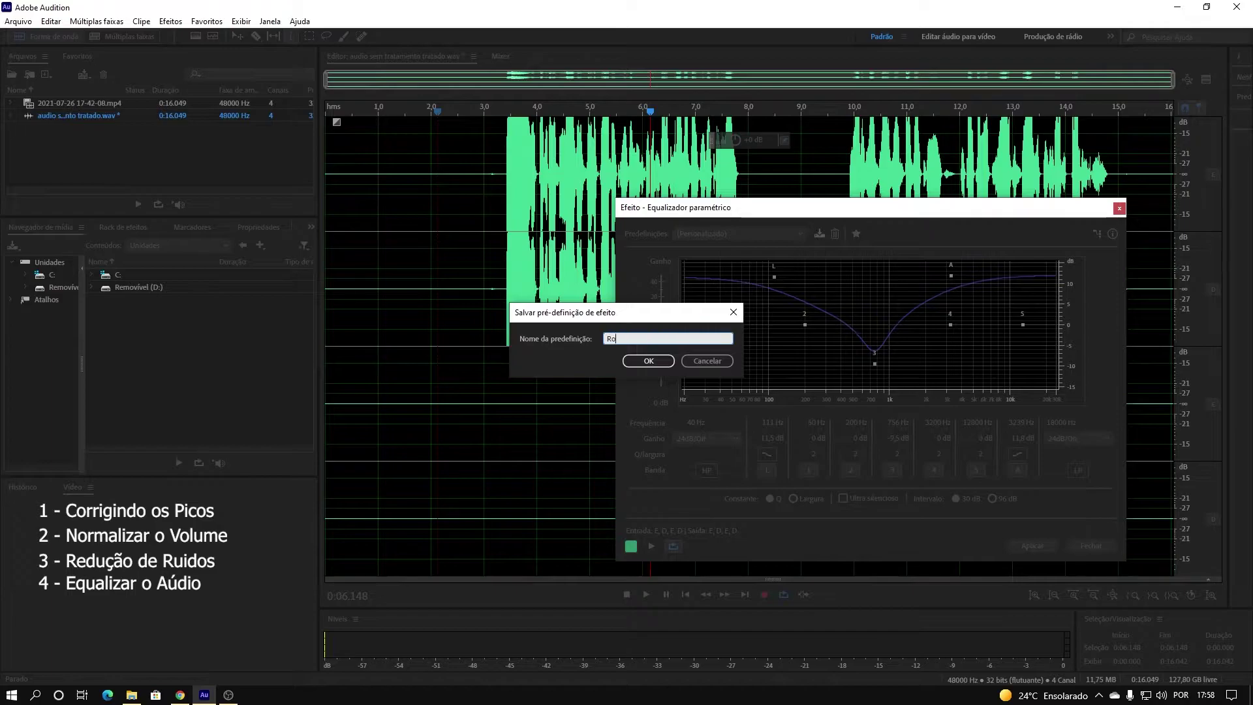
left_click(636, 363)
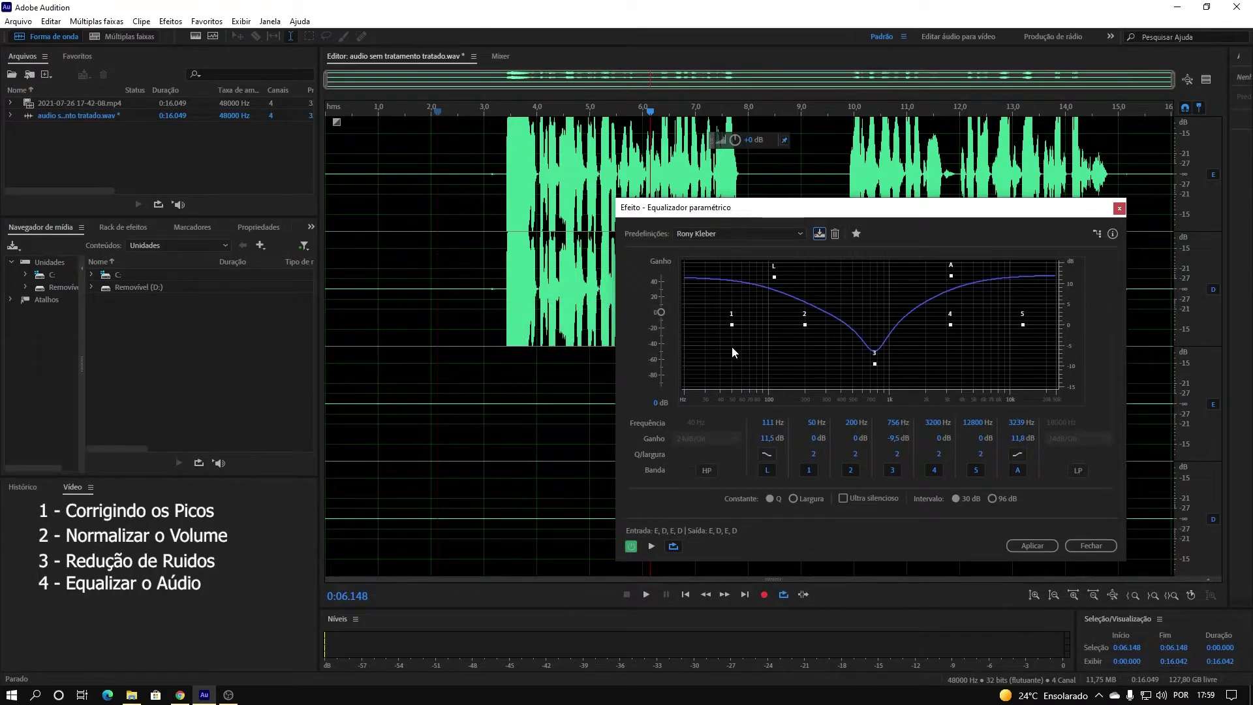
left_click(792, 233)
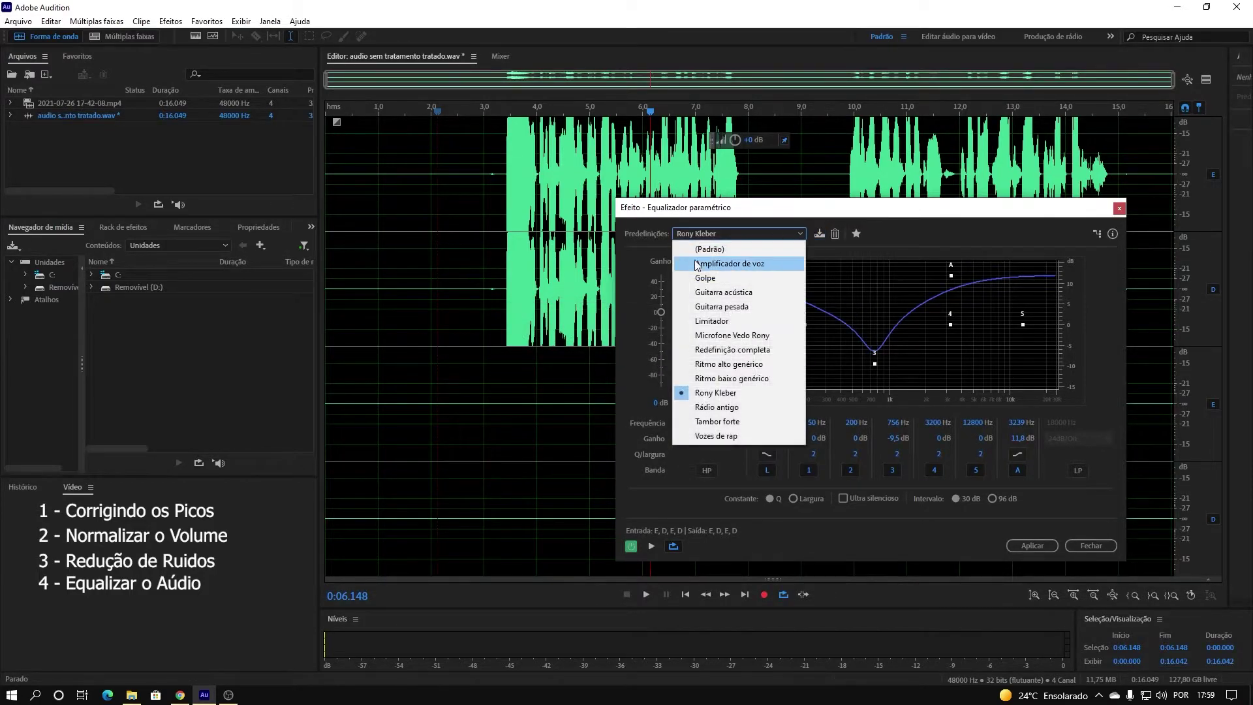
Reset the equalizer to the flat default (Padrão) preset and inspect each band point.
left_click(710, 251)
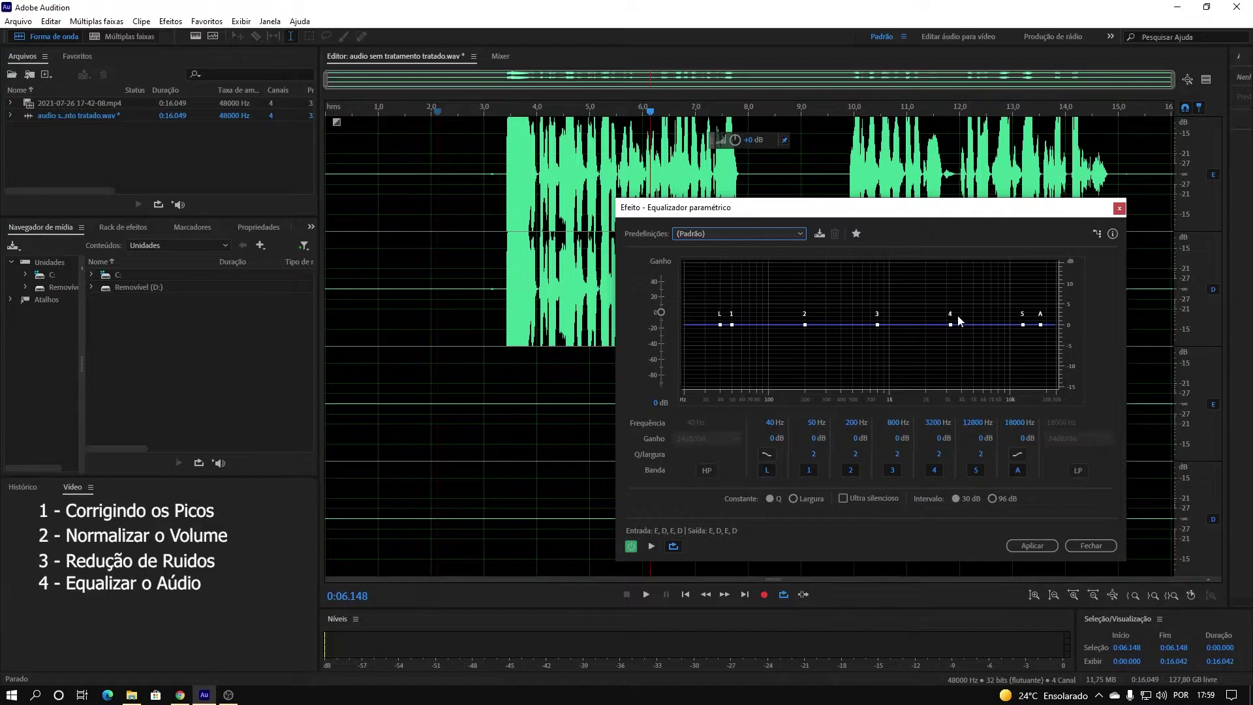
mouse_move(951, 325)
mouse_move(721, 326)
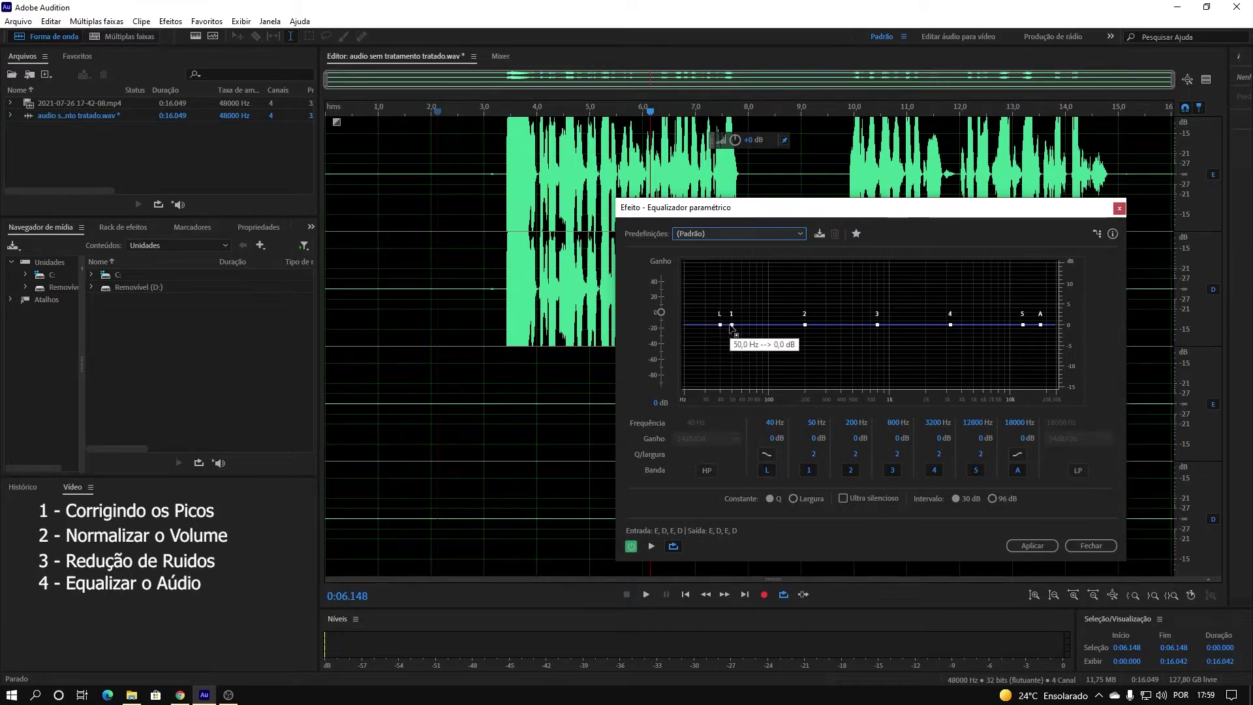
mouse_move(805, 325)
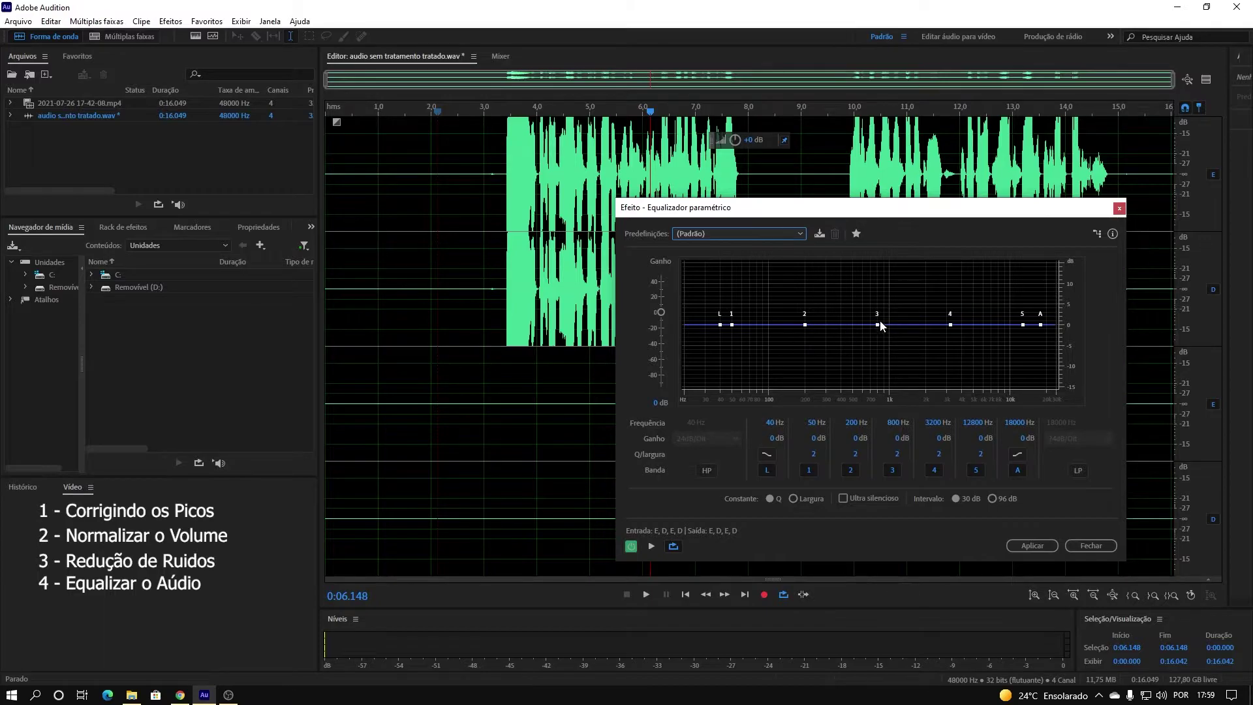
Preview the EQ on speech, select 3.1–6.4 s and boost the low band to 89 Hz, +10.3 dB.
mouse_move(878, 325)
mouse_move(1044, 325)
left_click_drag(484, 292, 561, 295)
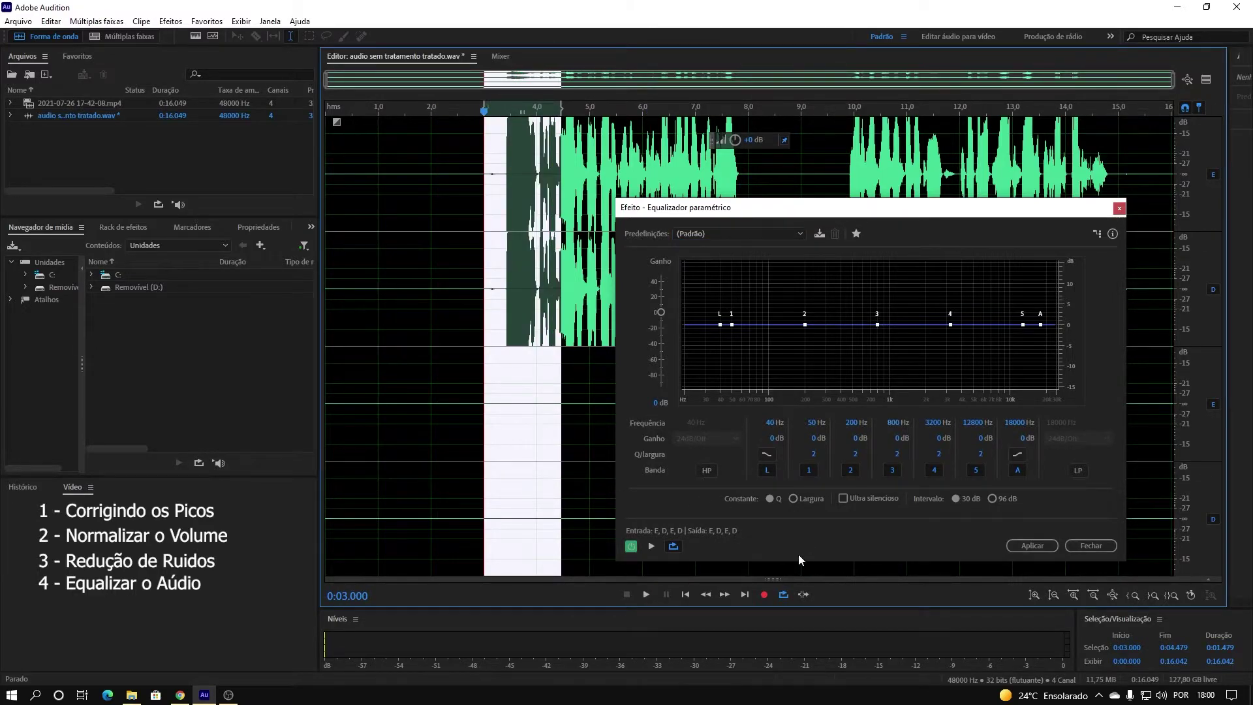
left_click(648, 550)
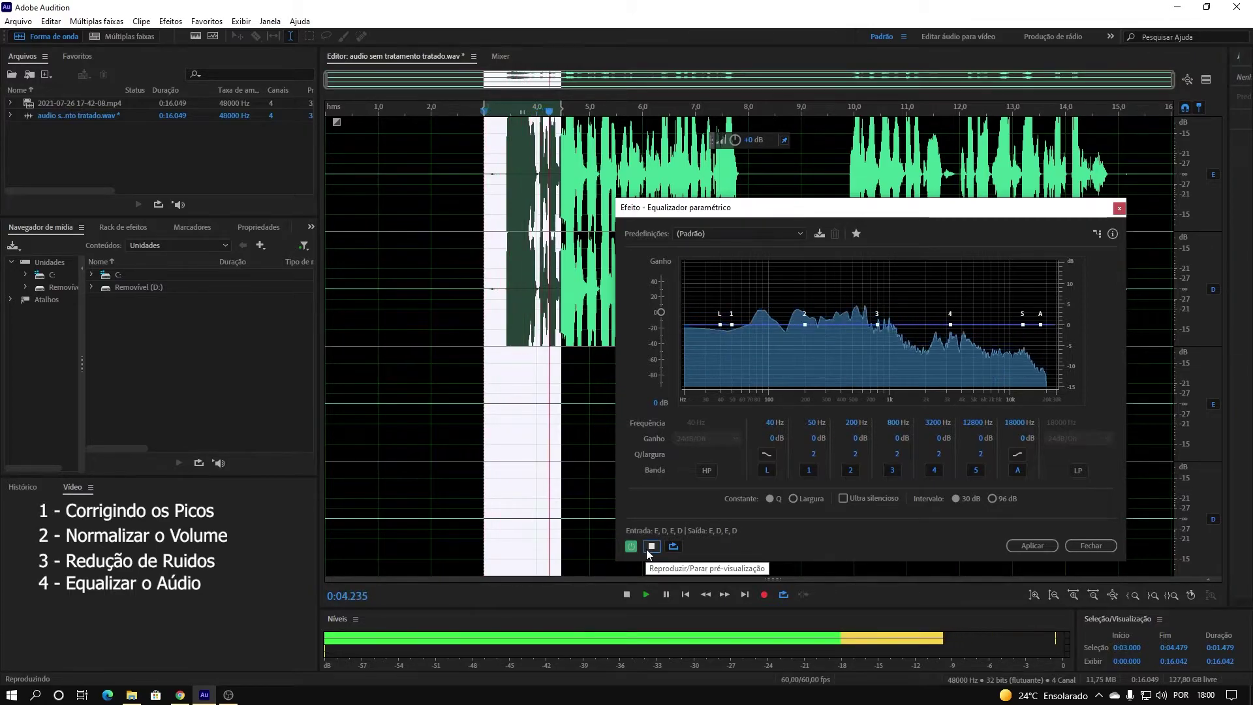
left_click(650, 551)
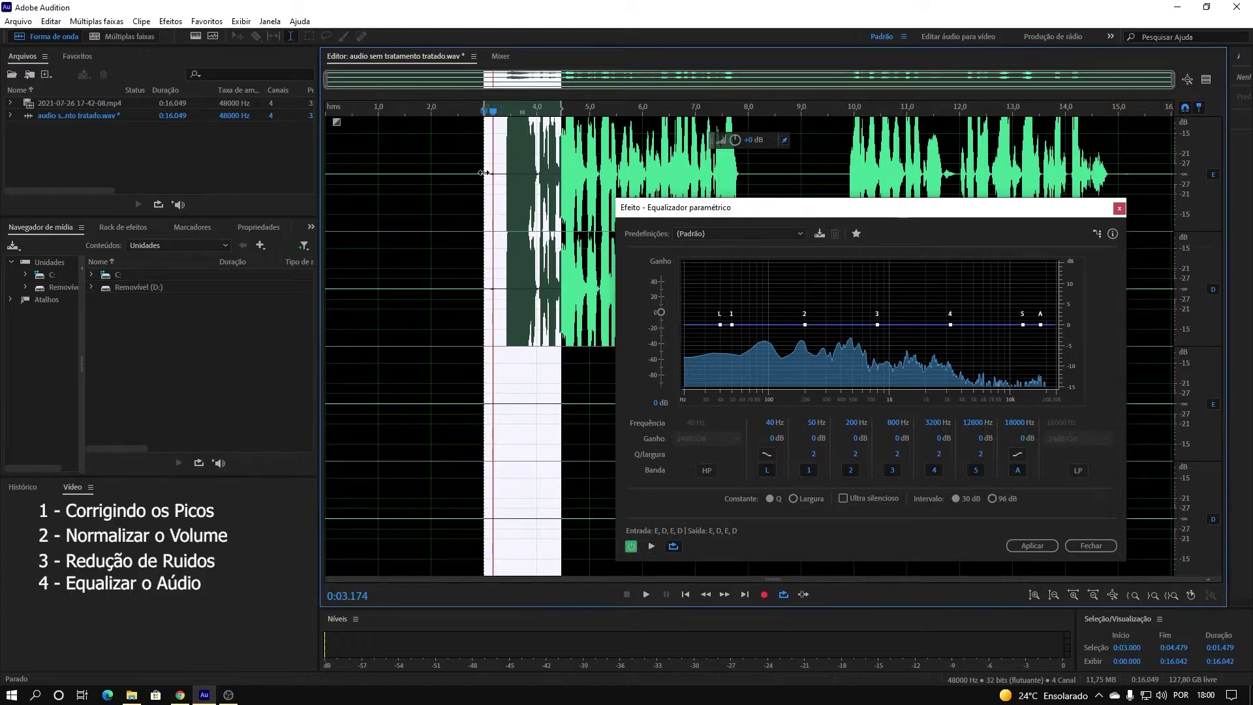
left_click_drag(492, 172, 664, 207)
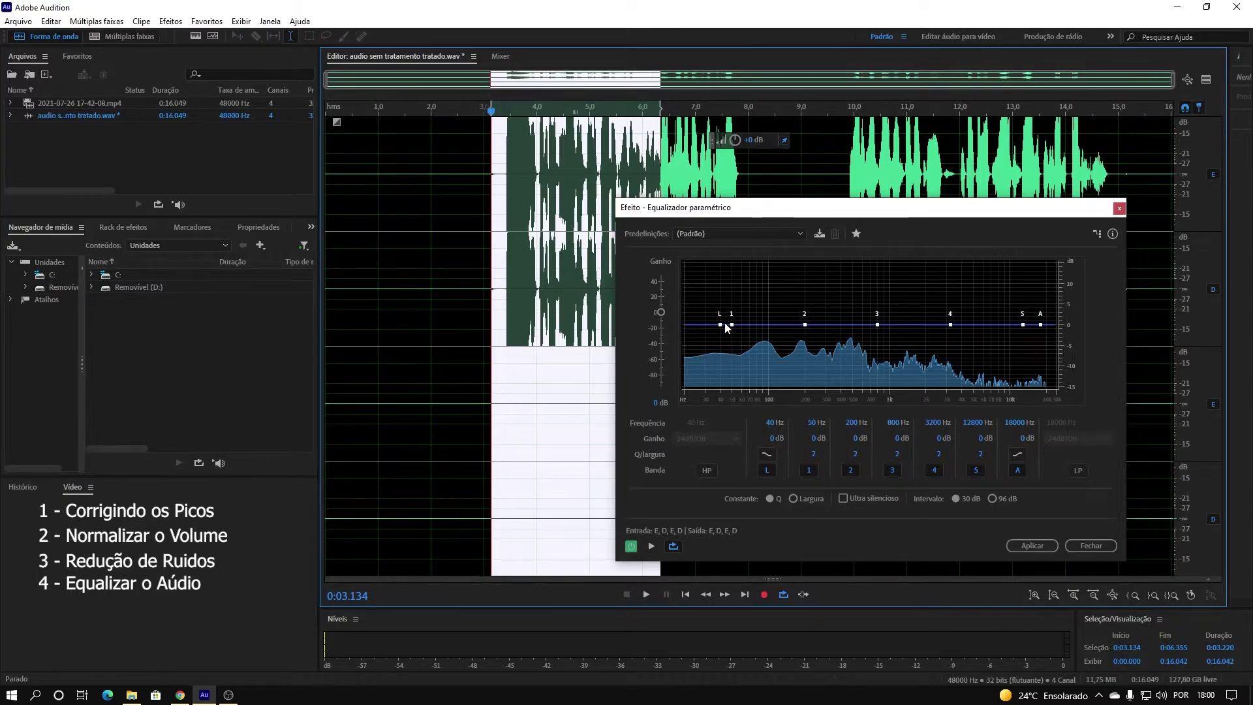
left_click_drag(720, 325, 765, 284)
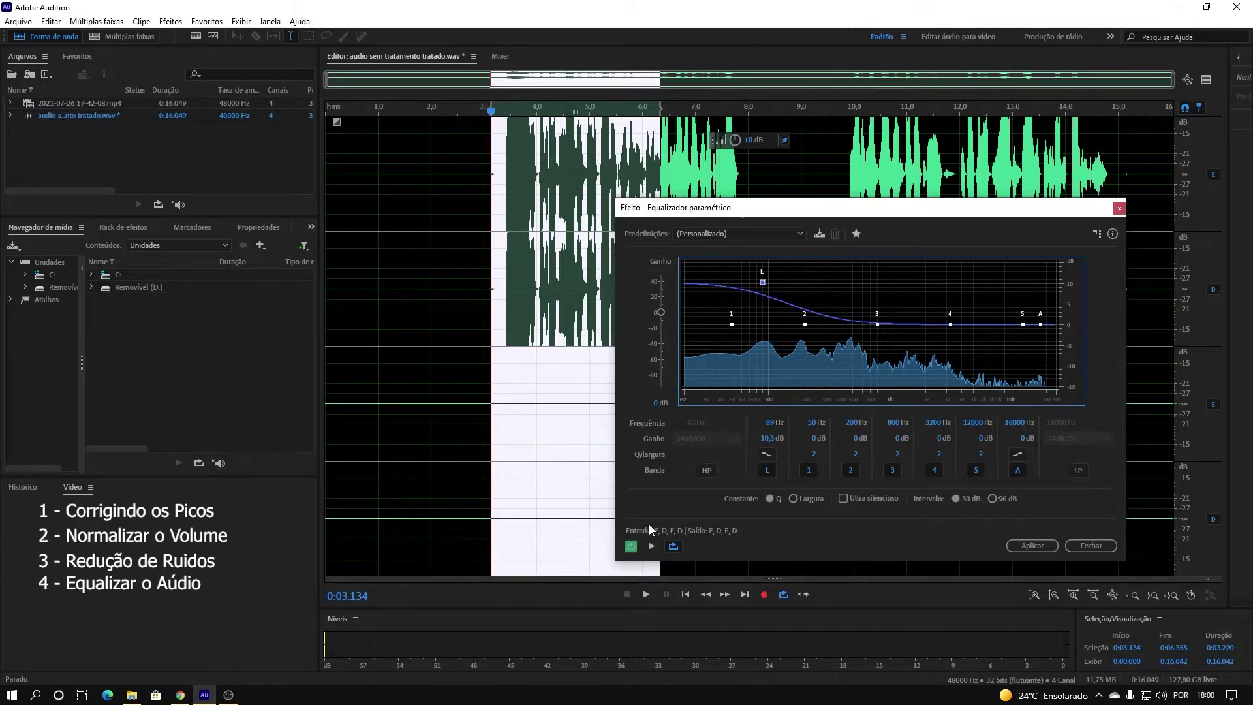
Preview the low boost and ease it to 86 Hz at +9.6 dB.
left_click(650, 546)
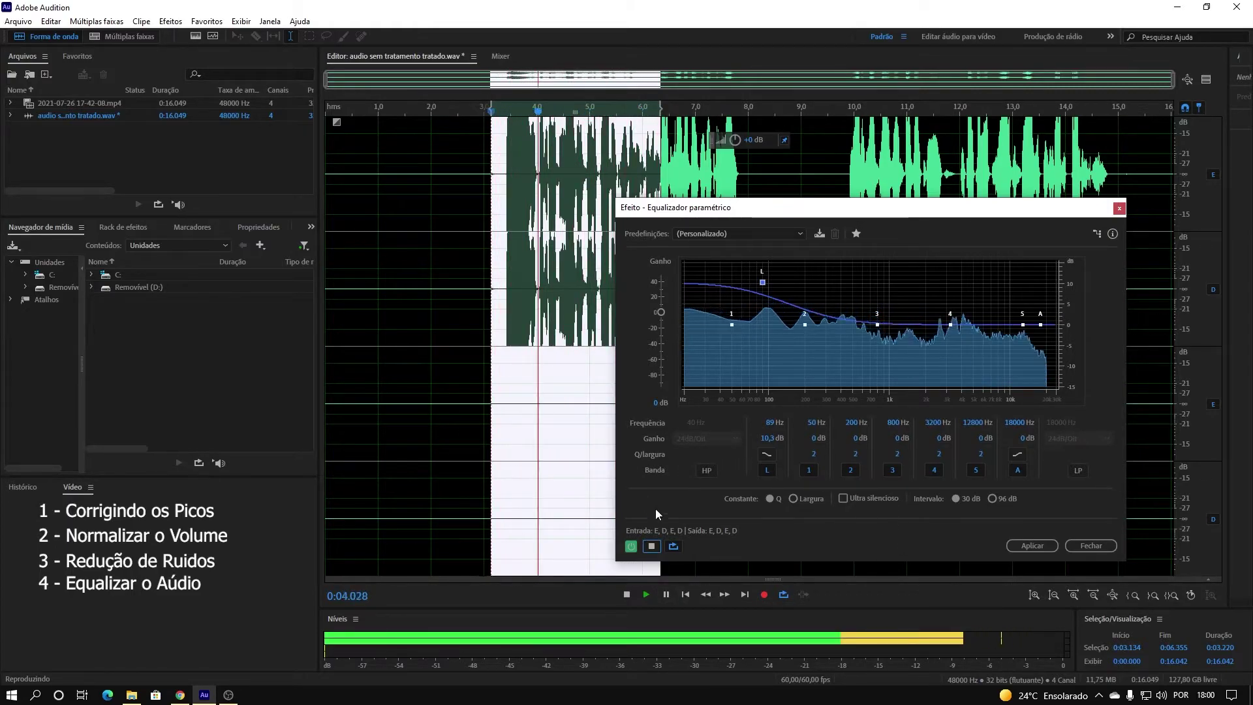
left_click(650, 546)
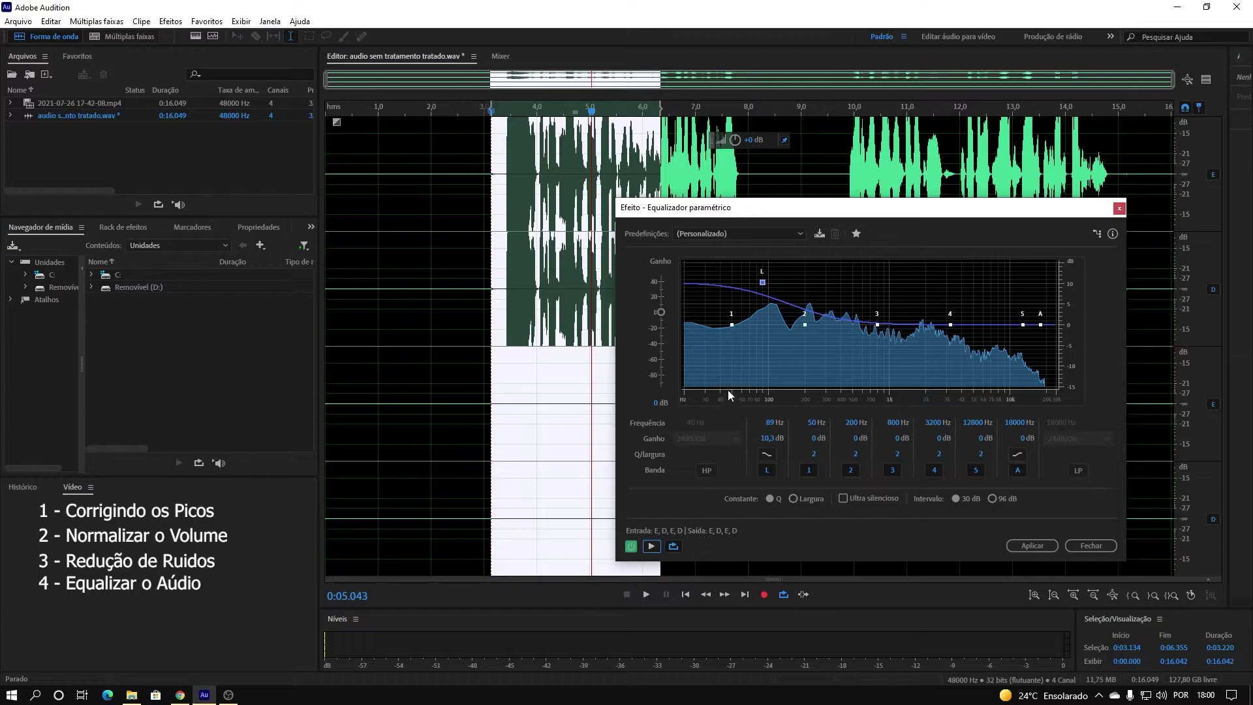
mouse_move(763, 286)
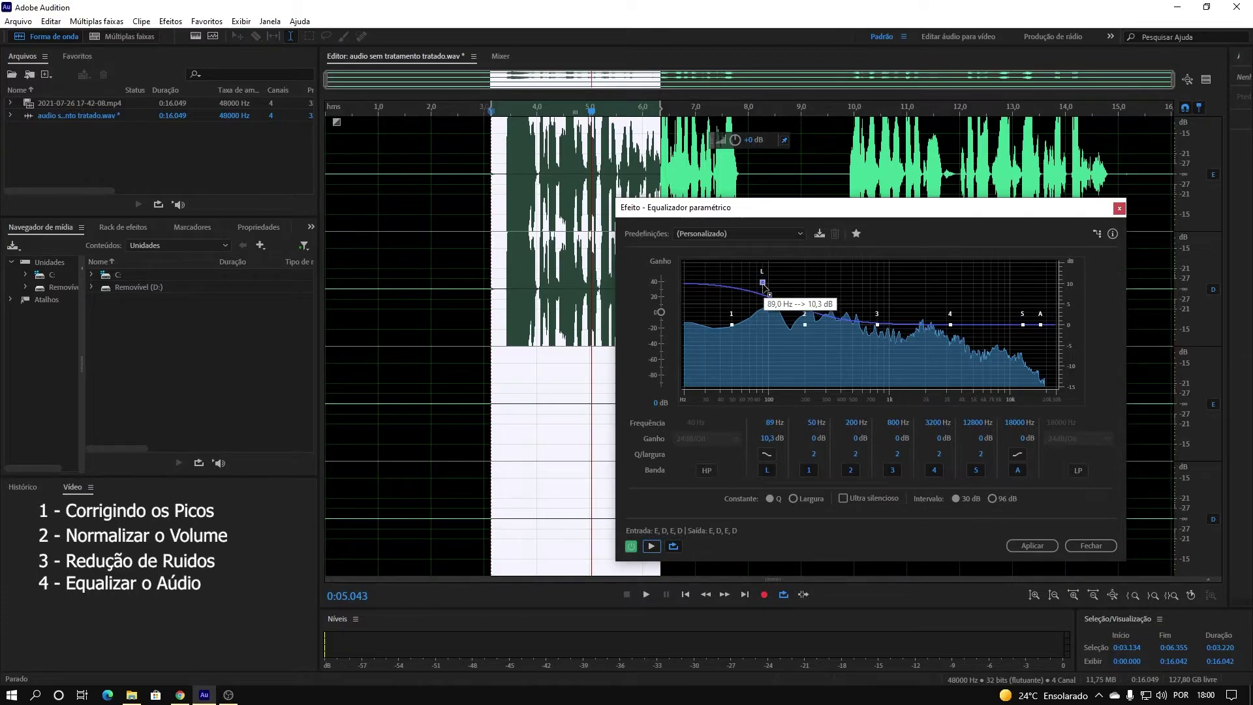
left_click_drag(764, 286, 762, 287)
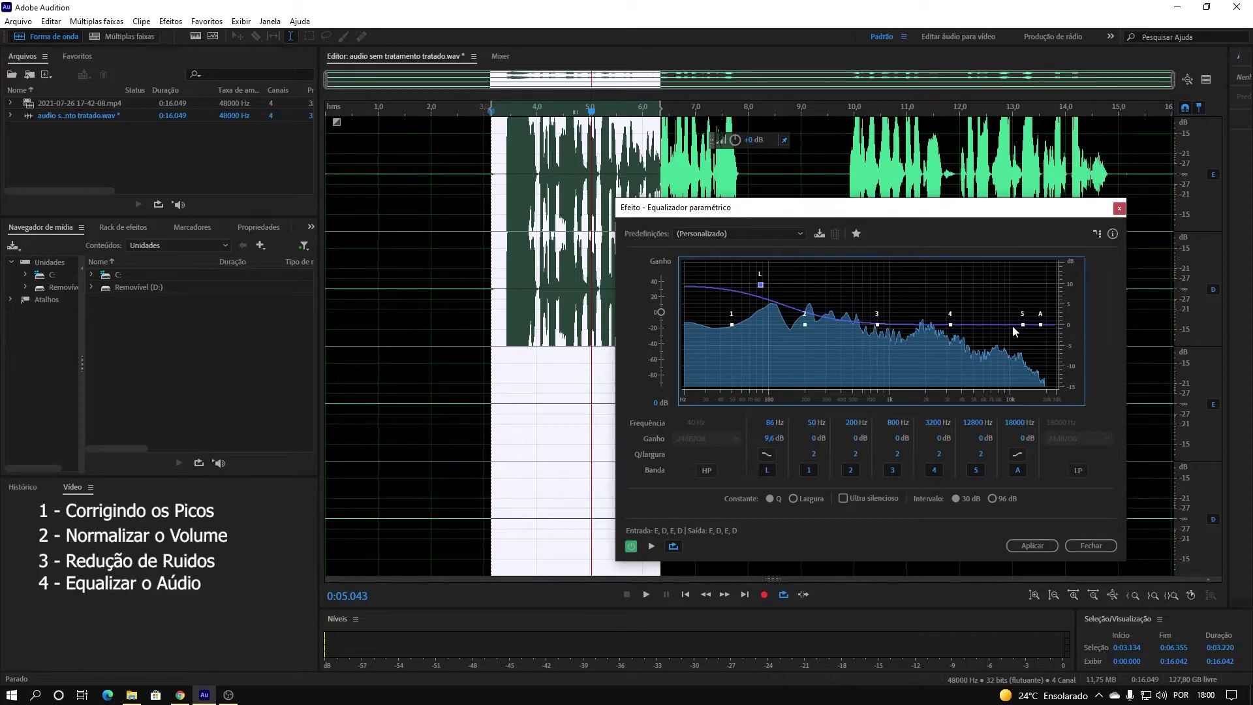
left_click(652, 547)
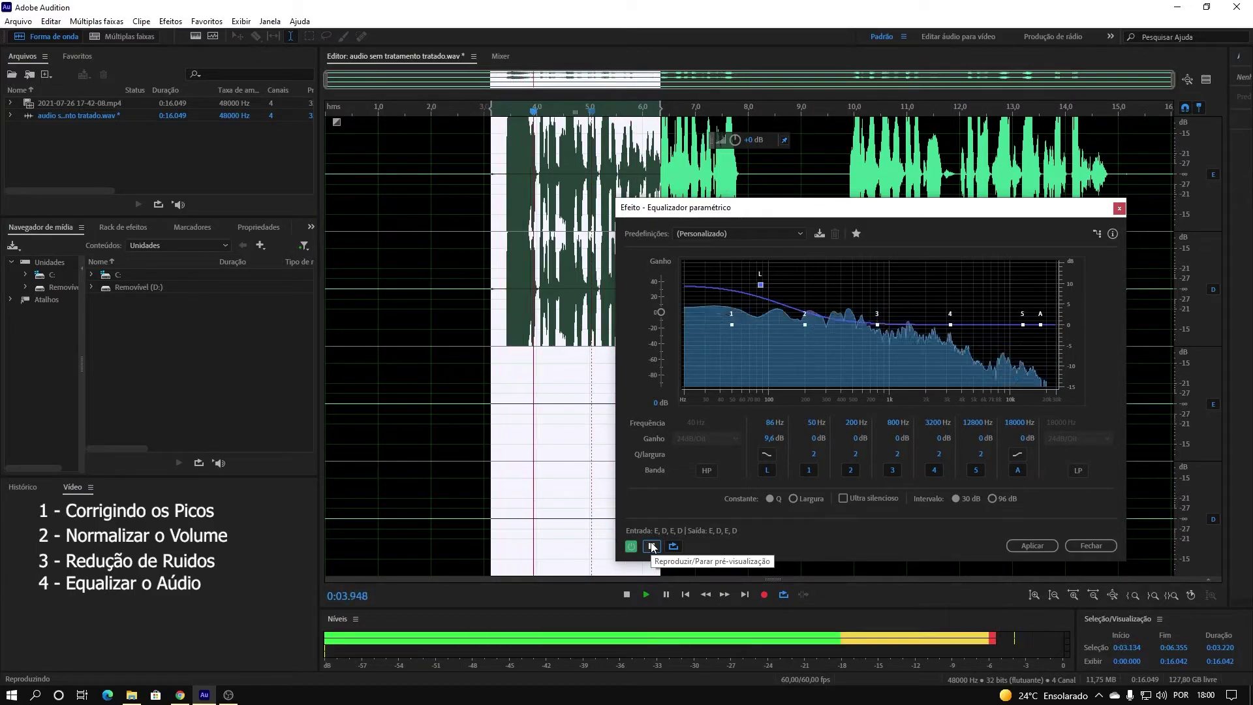
left_click(651, 546)
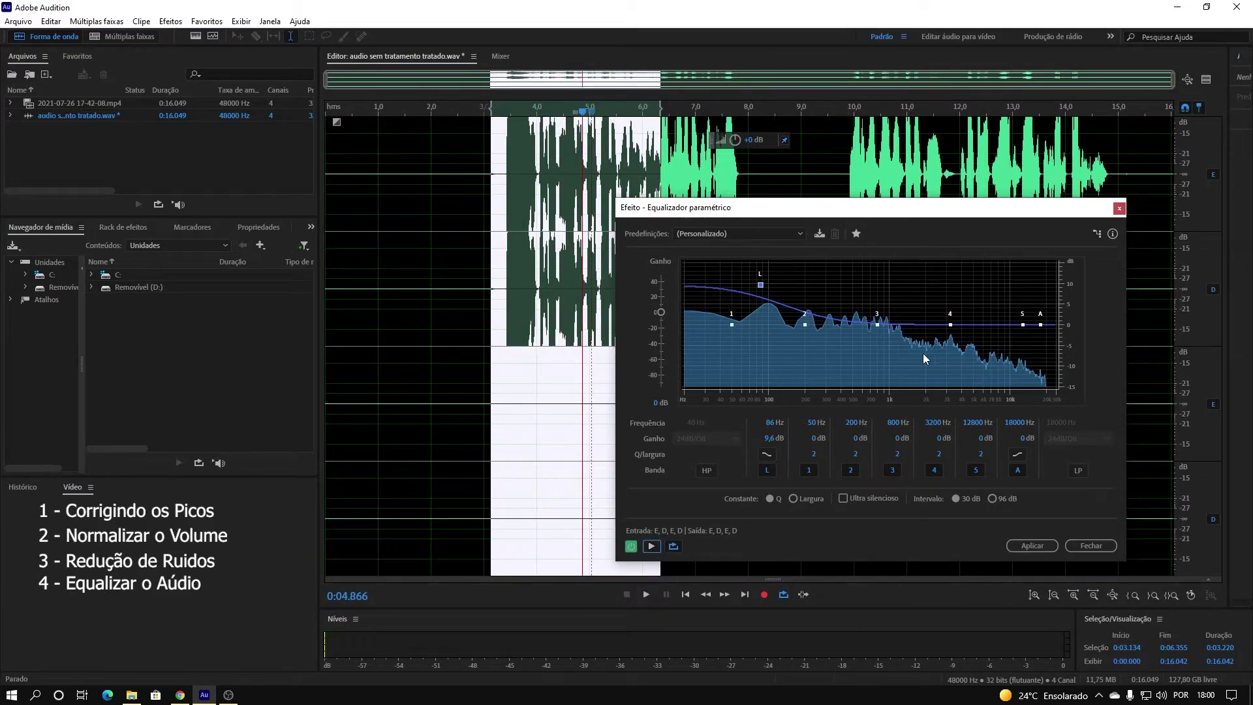
Boost the high shelf to 6421 Hz at +9.8 dB and preview it.
mouse_move(1041, 326)
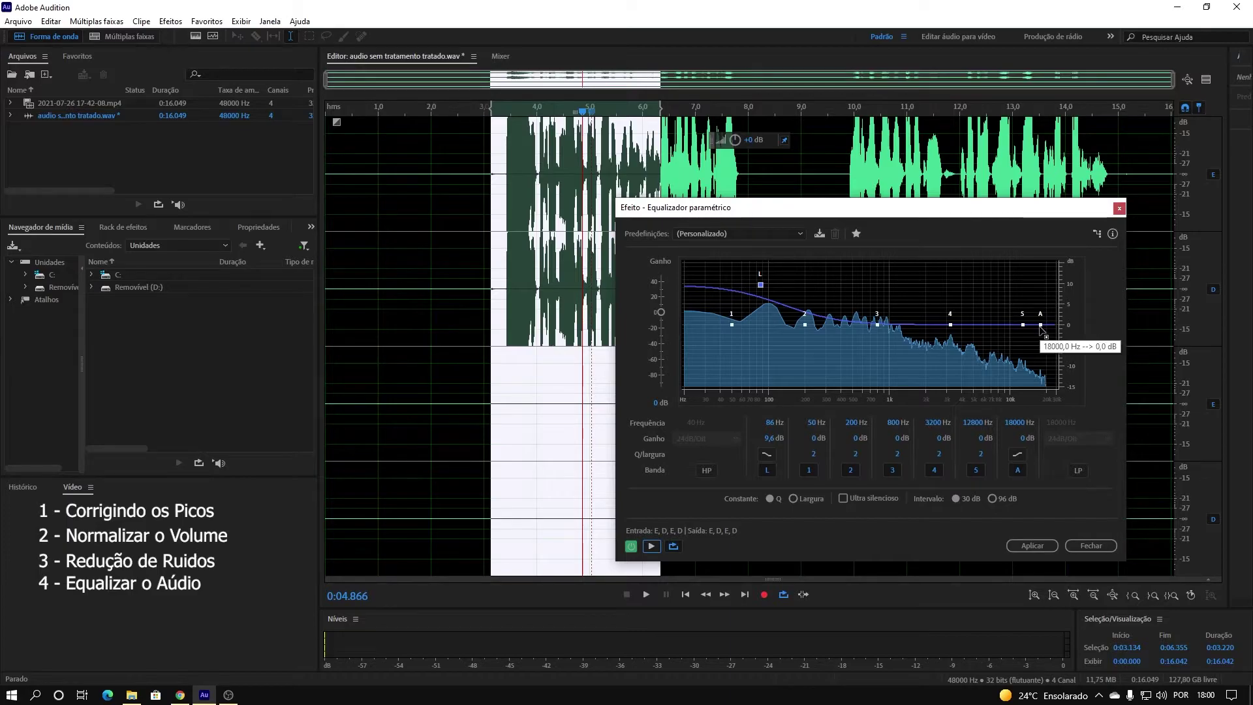
left_click_drag(1042, 326, 988, 285)
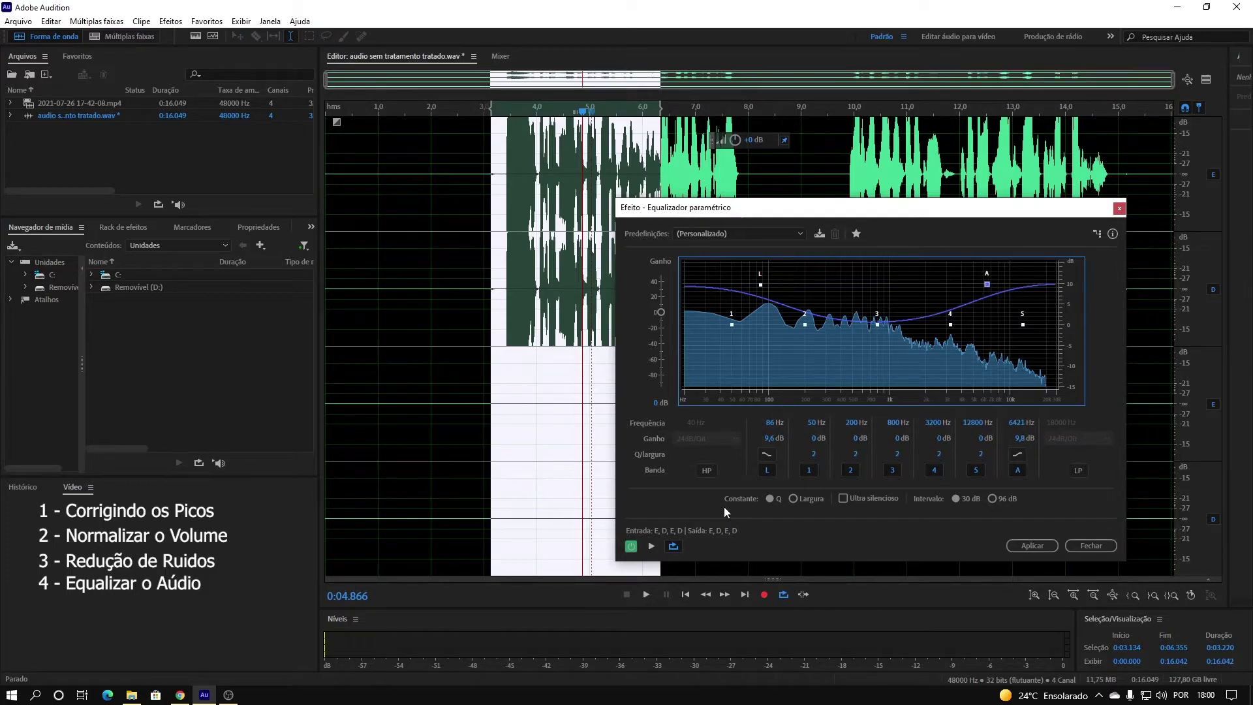
left_click(656, 544)
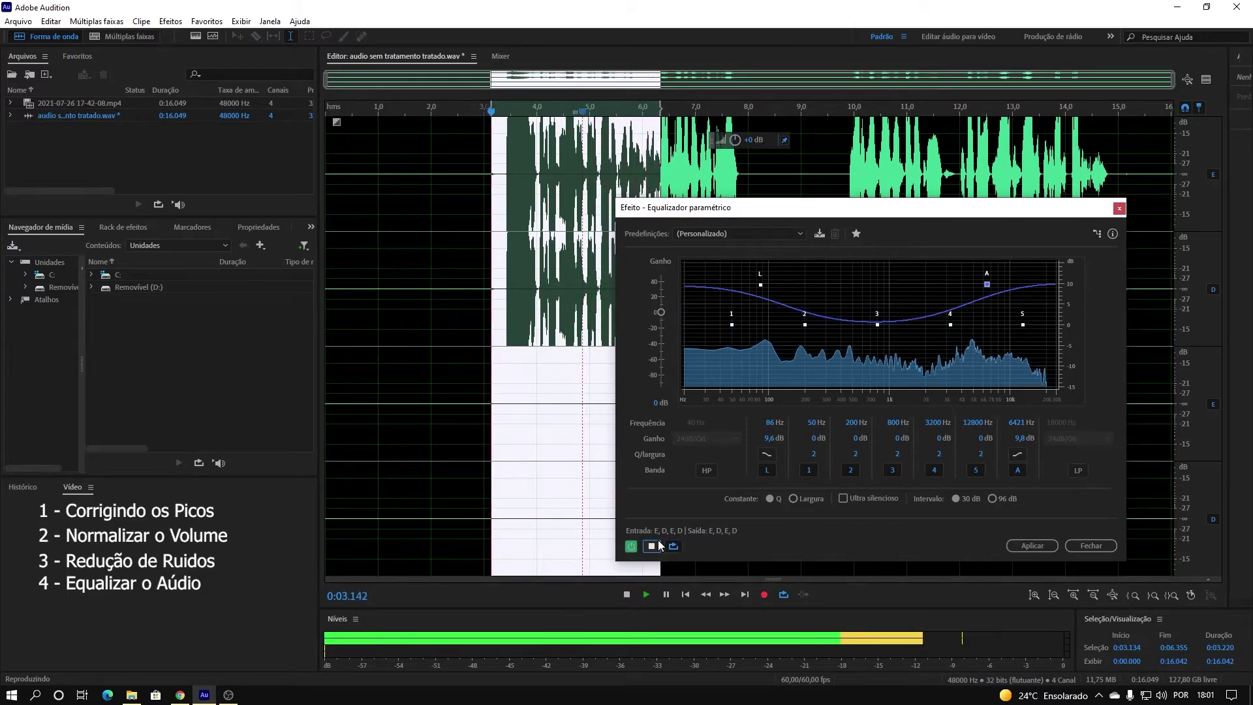
left_click(658, 545)
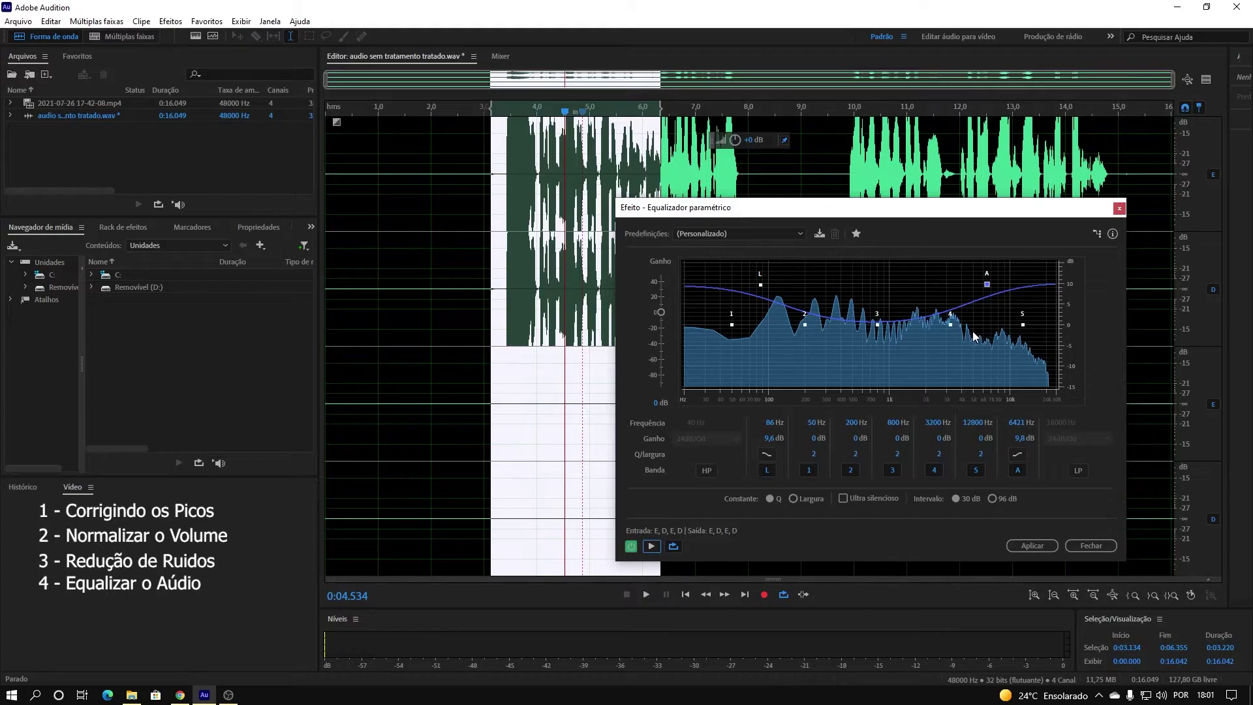
Cut the mids at 785 Hz by 4.9 dB, preview, and select the whole recording.
mouse_move(879, 326)
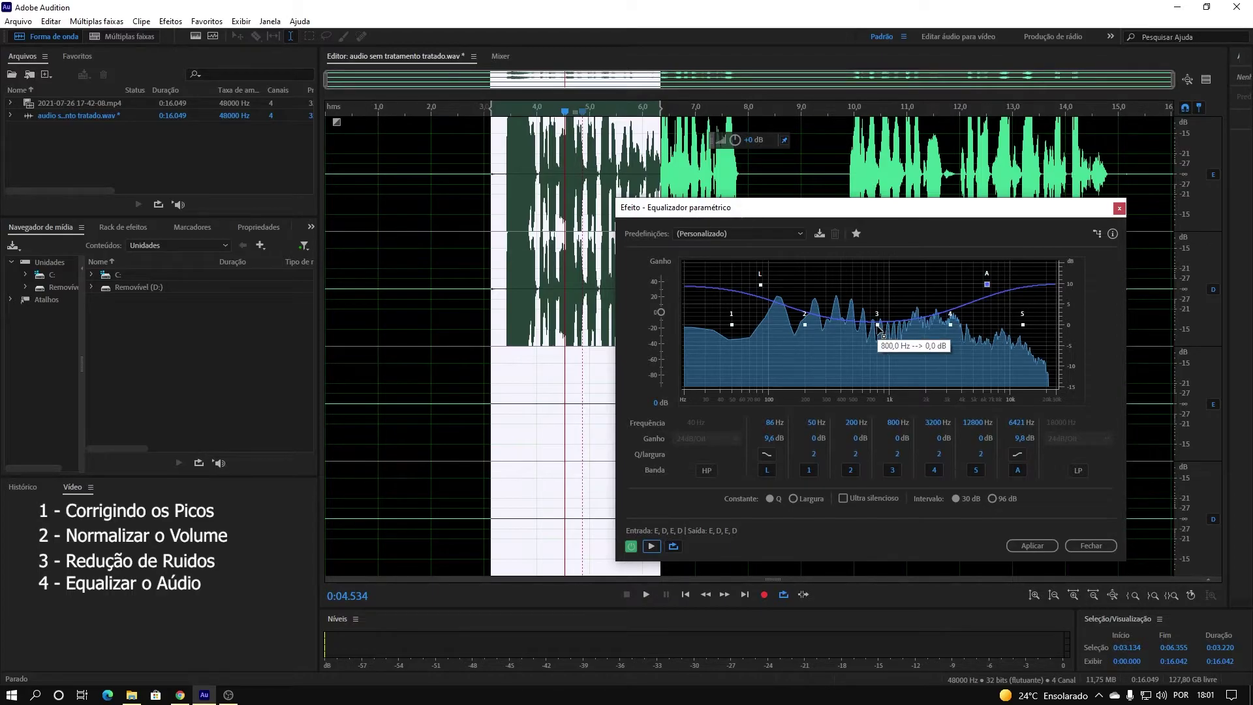
left_click_drag(878, 327, 877, 328)
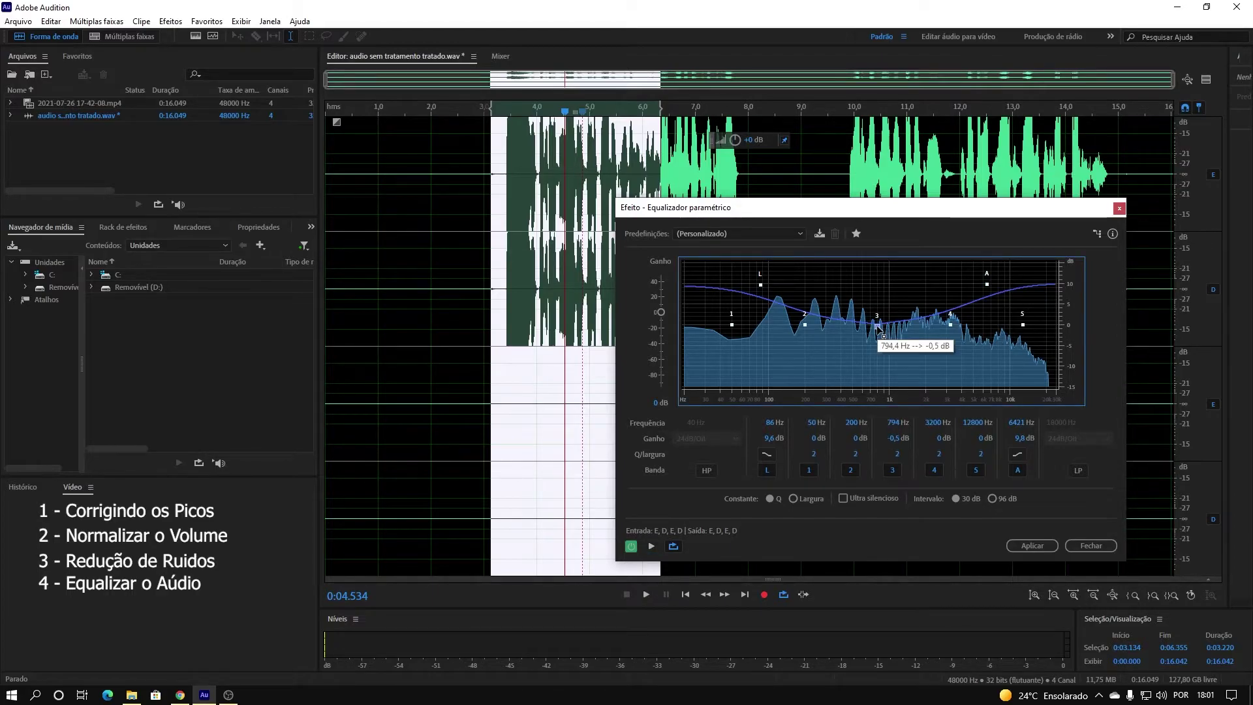
left_click_drag(877, 329, 876, 343)
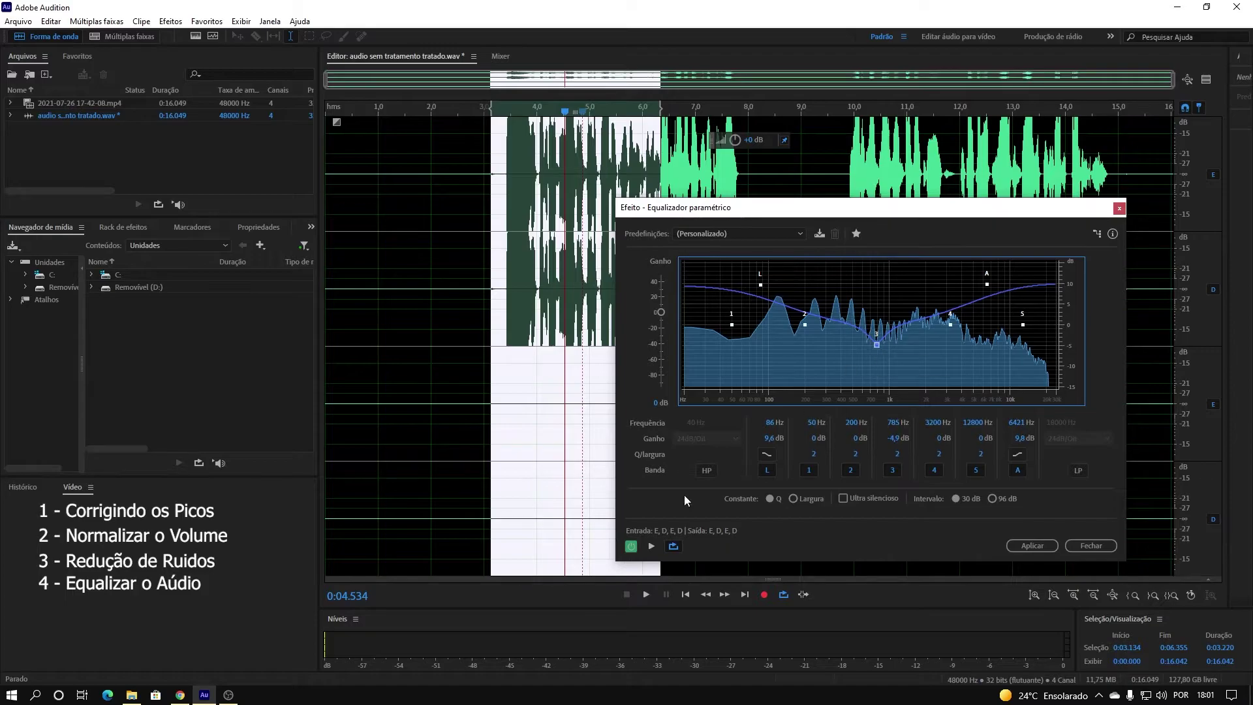
left_click(655, 545)
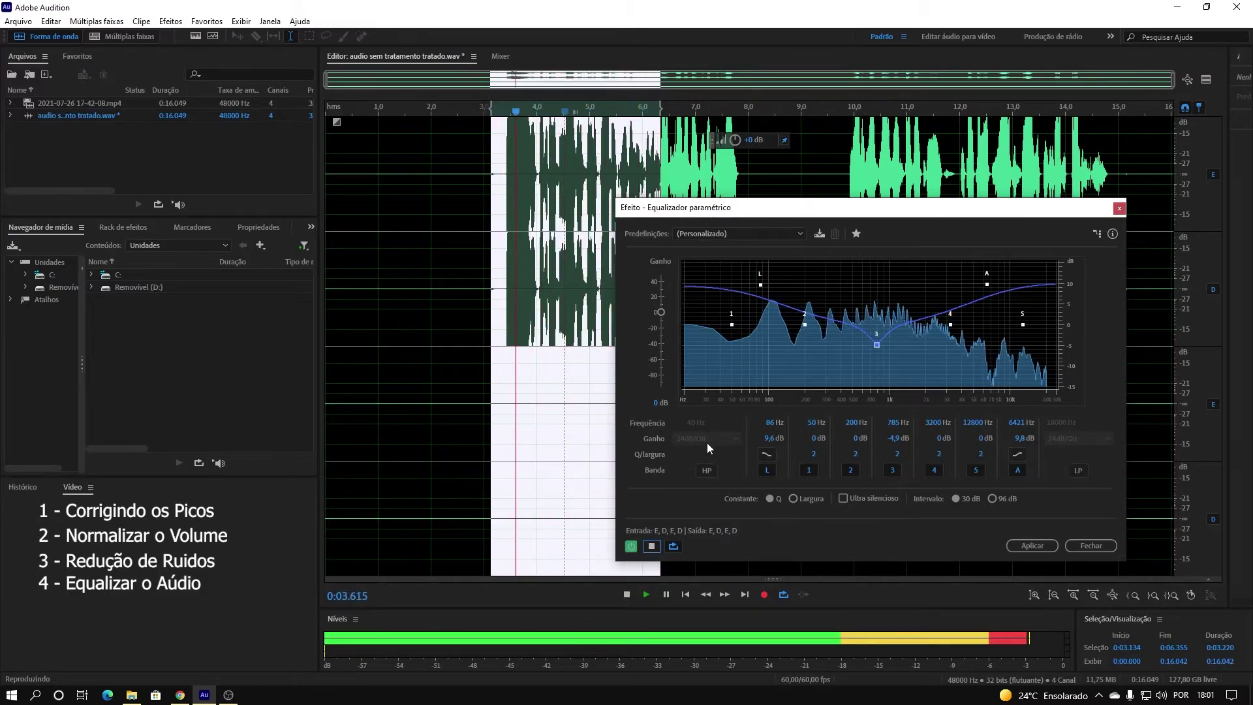
left_click(650, 548)
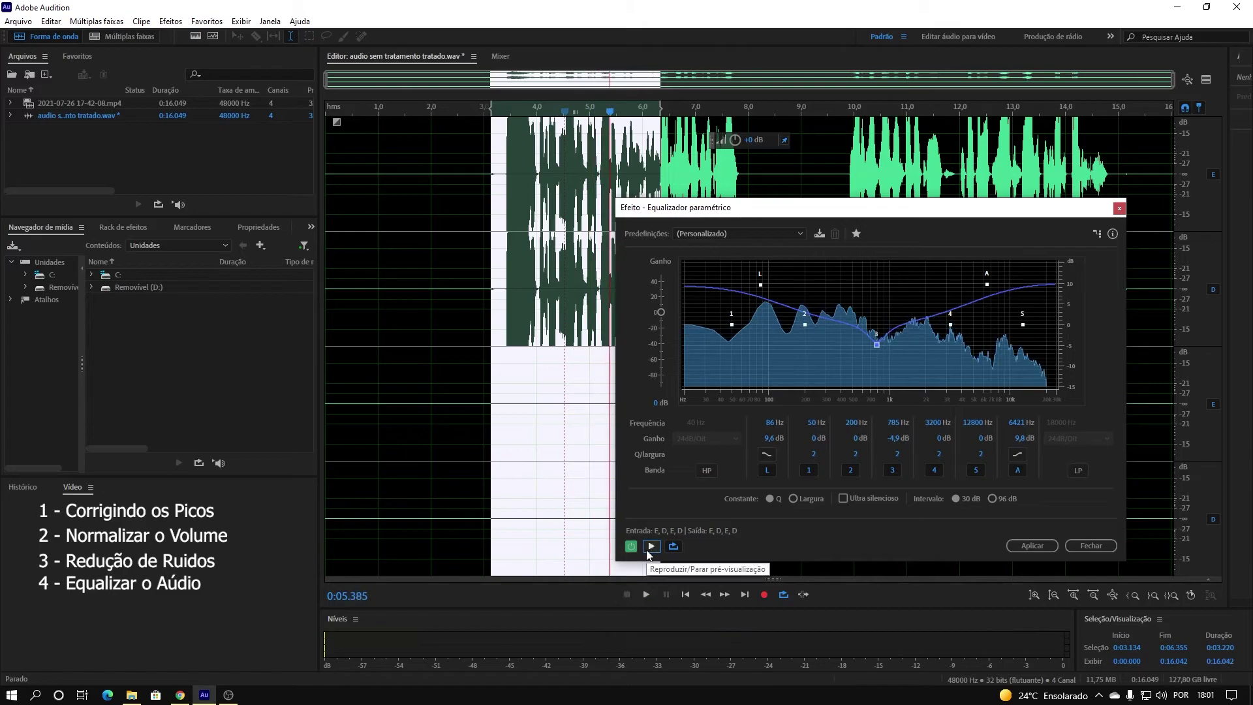
double_click(477, 229)
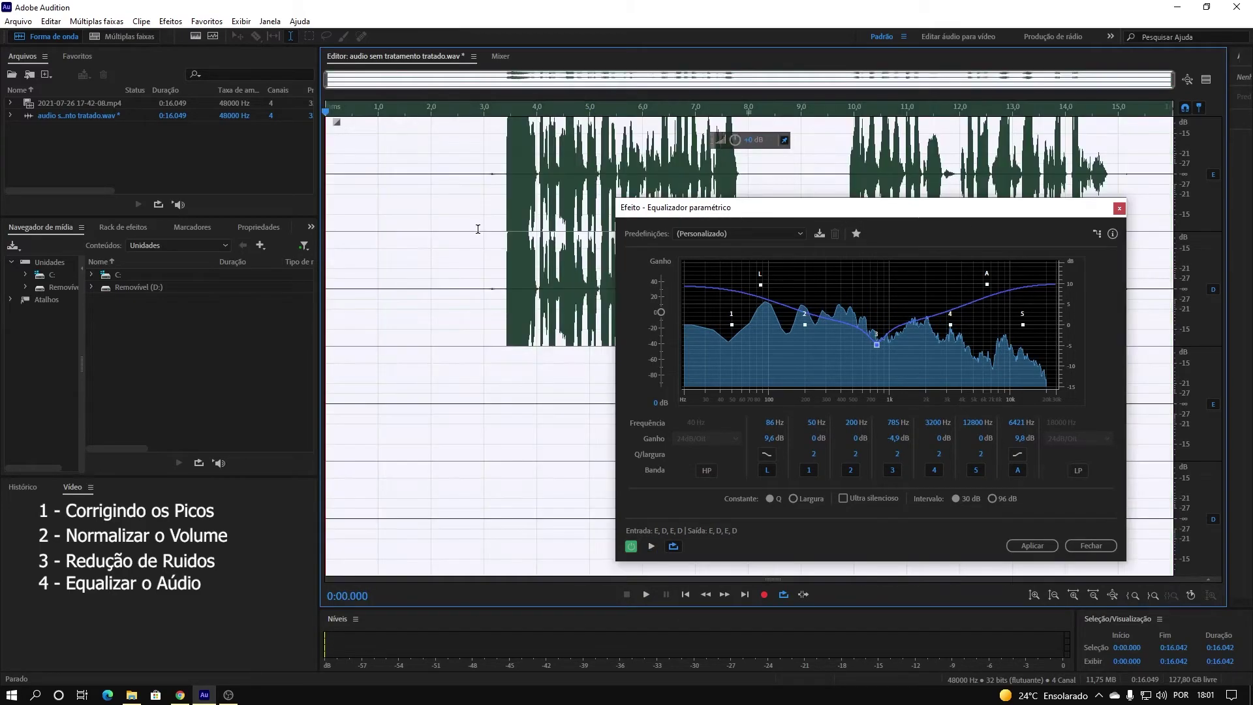
Apply the tuned EQ, then play back the equalized voice from 3 seconds.
left_click(1030, 545)
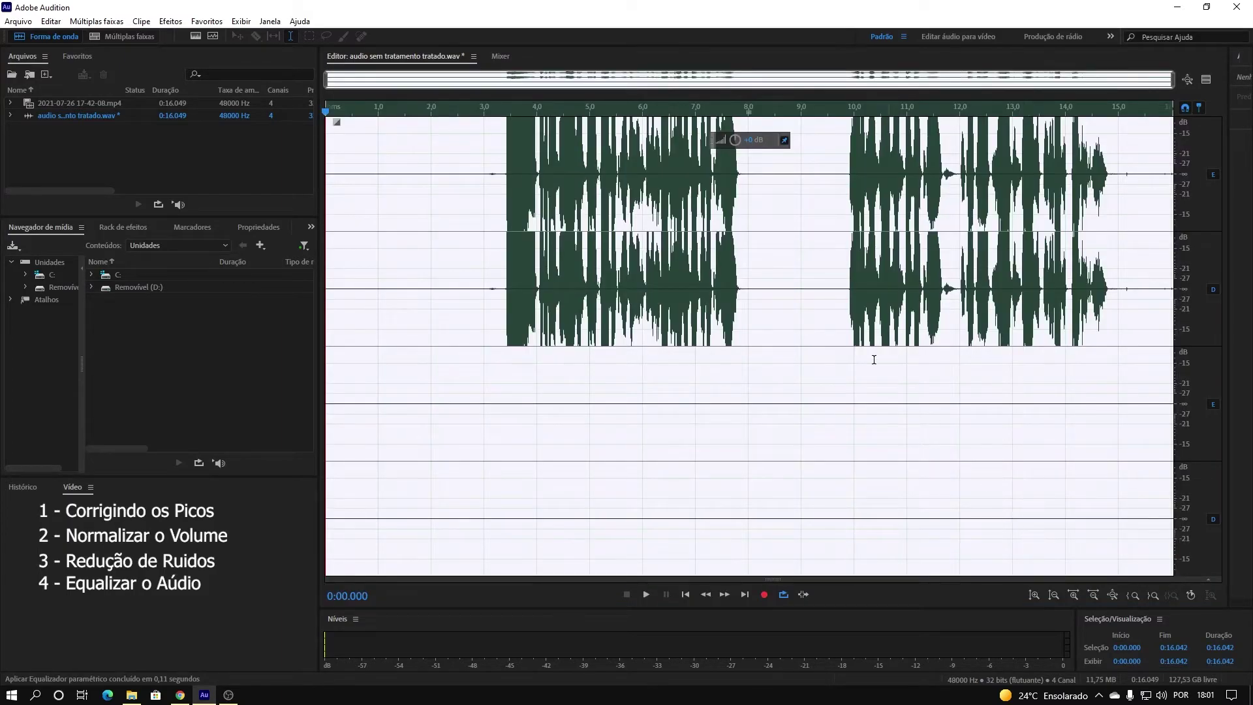
left_click(484, 223)
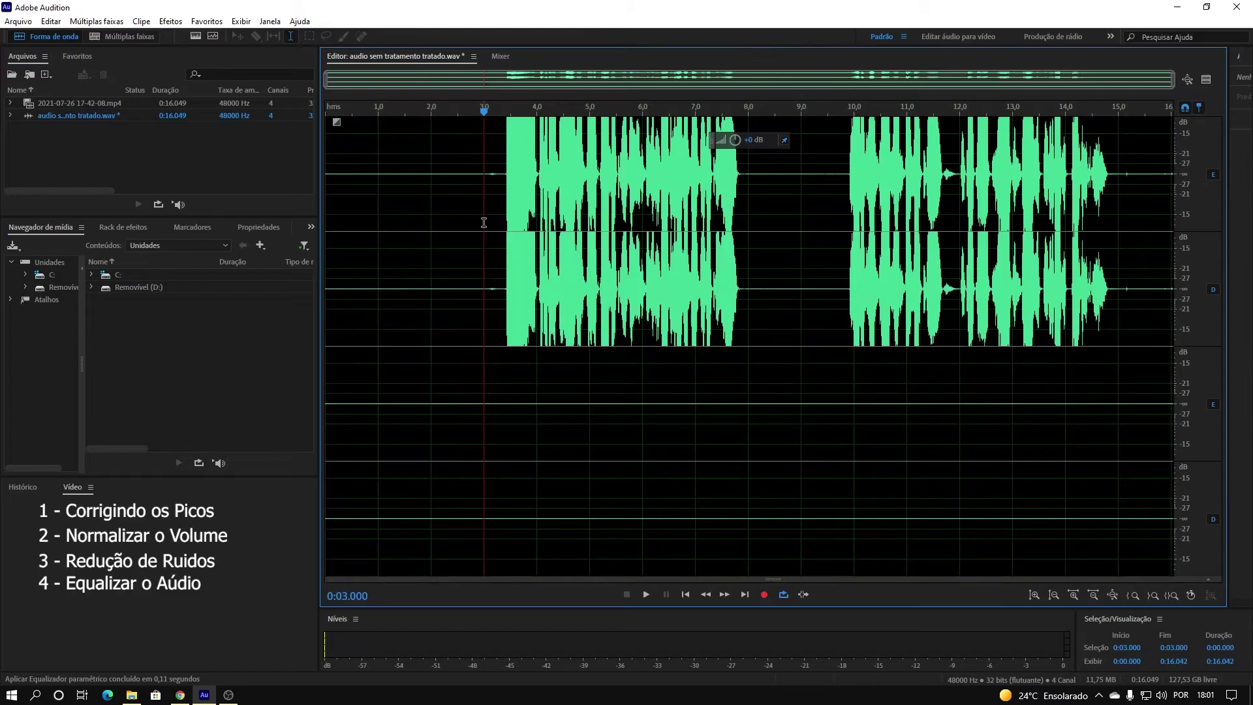
key("space")
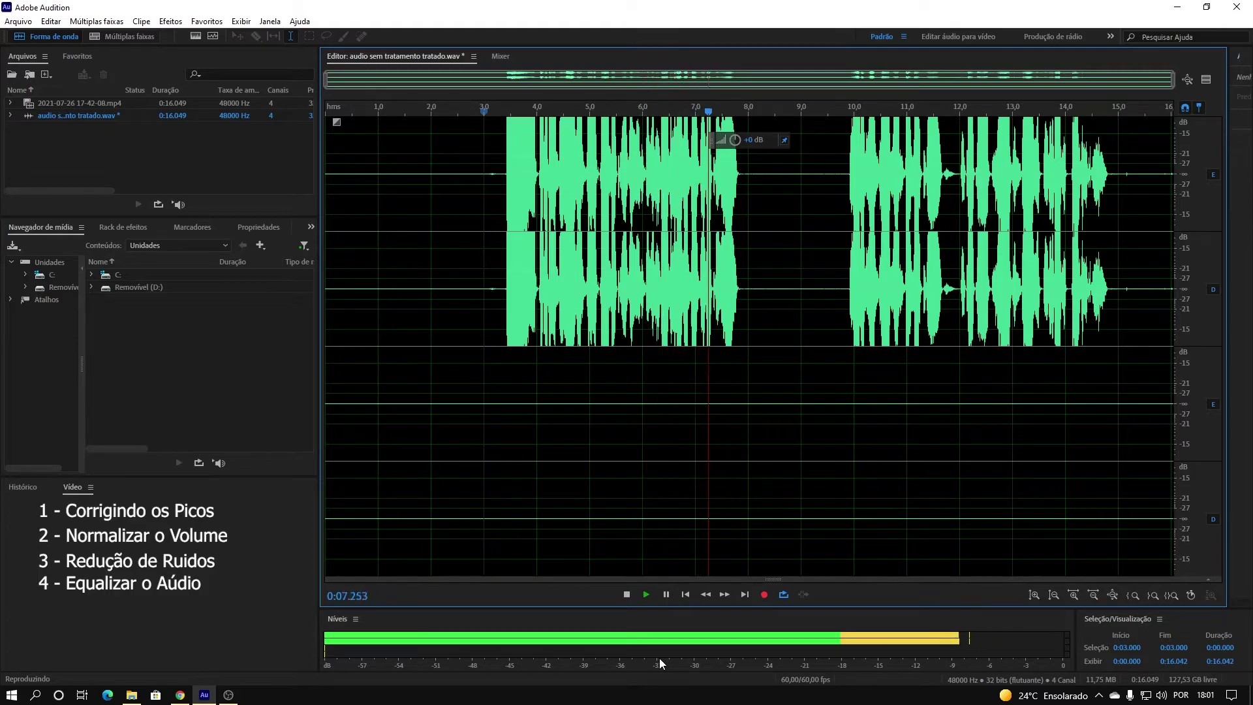
key("space")
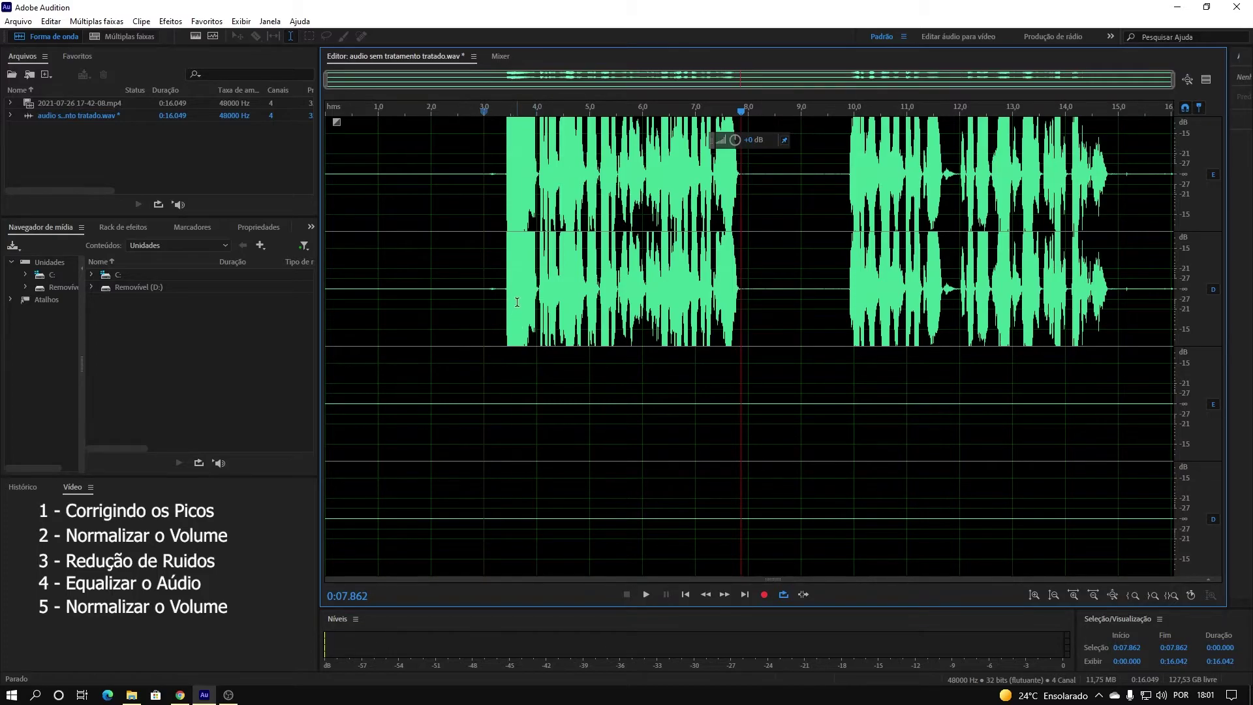
Select all and apply Normalizar (processo) at 93.6%, then set the playhead near 3 seconds.
key("ctrl+a")
left_click(171, 20)
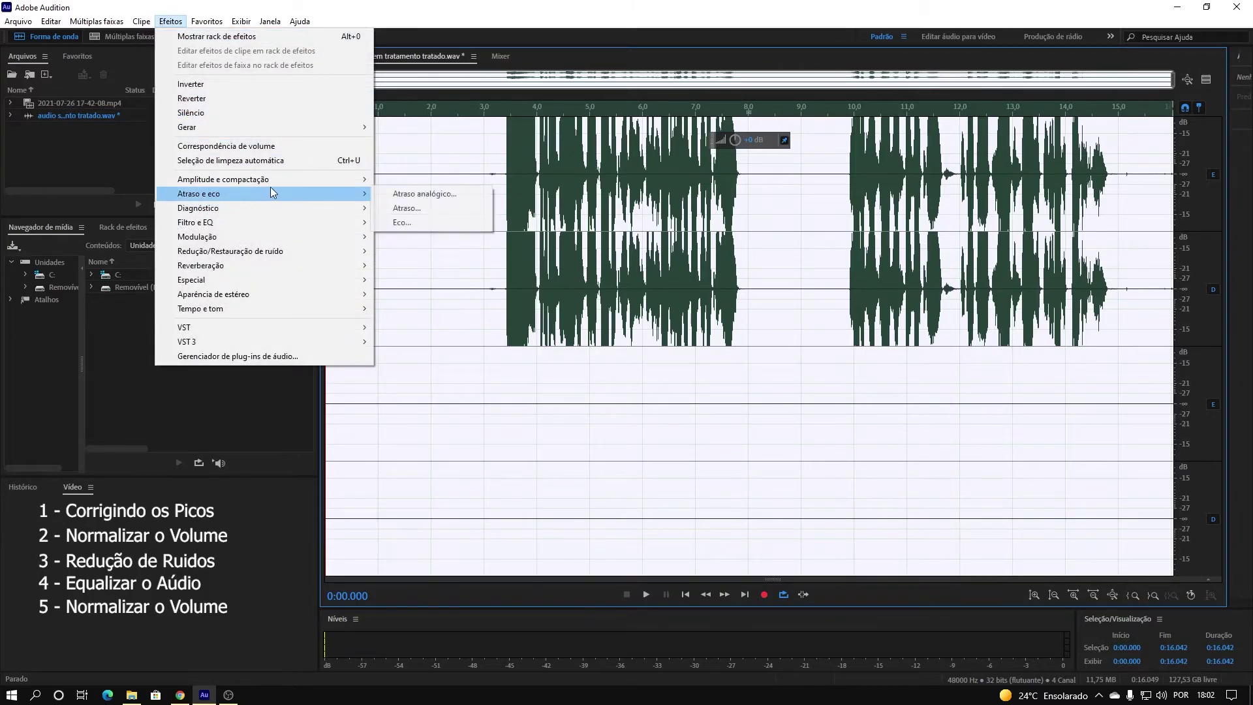
mouse_move(280, 181)
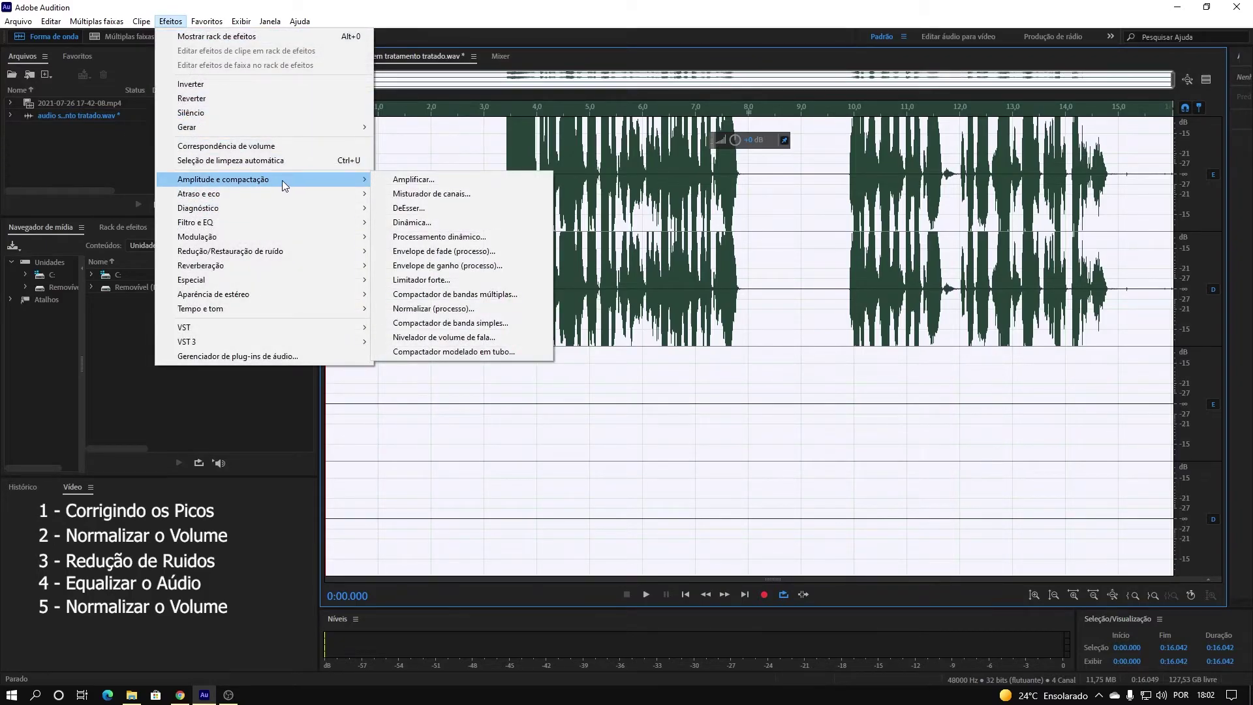
left_click(502, 307)
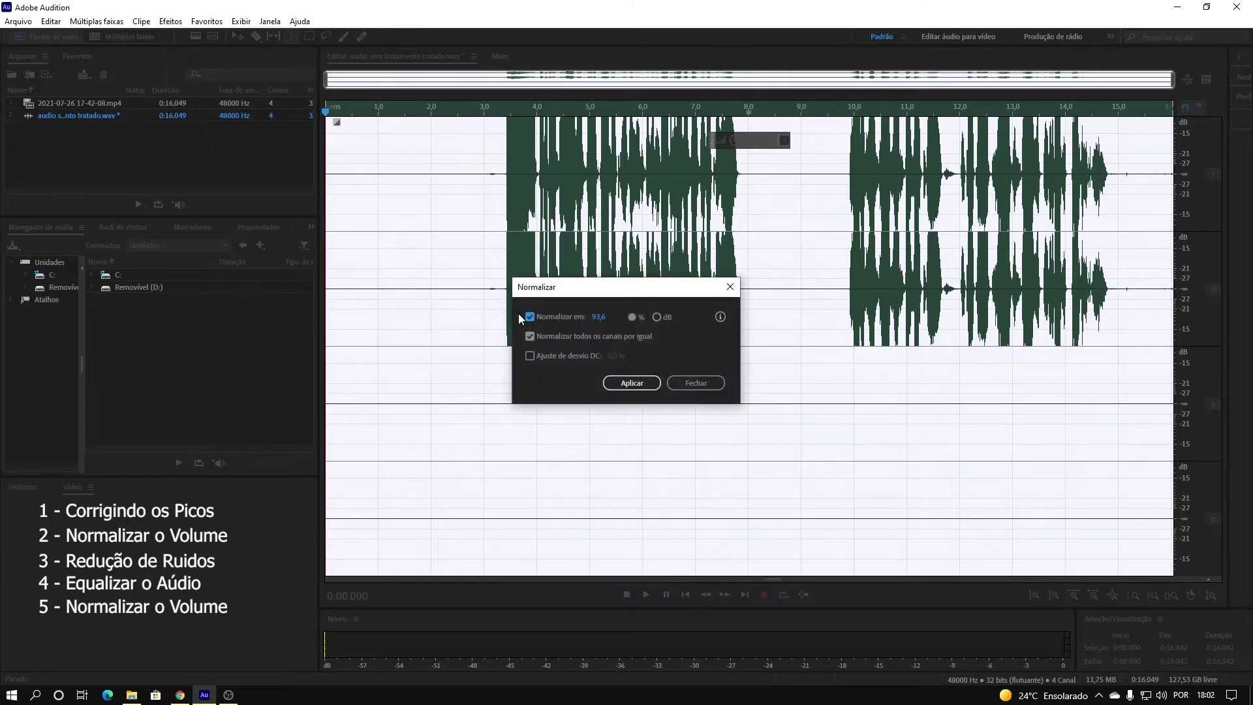
left_click(626, 385)
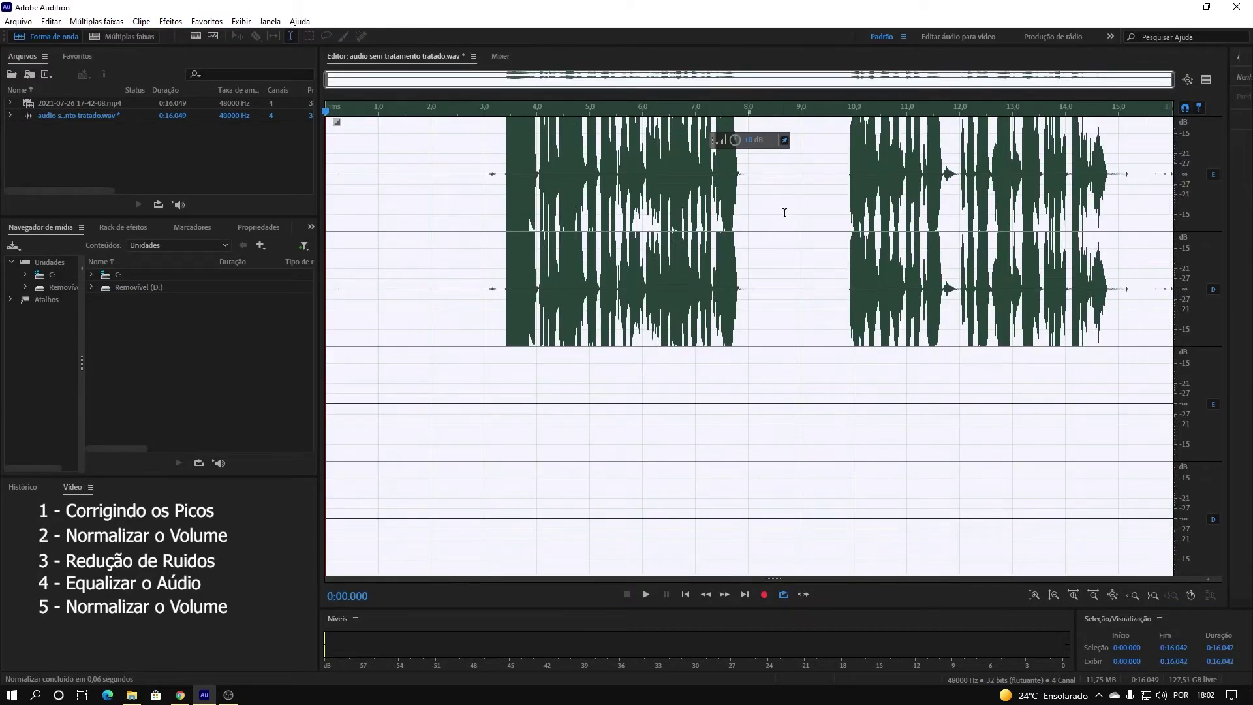
left_click(491, 214)
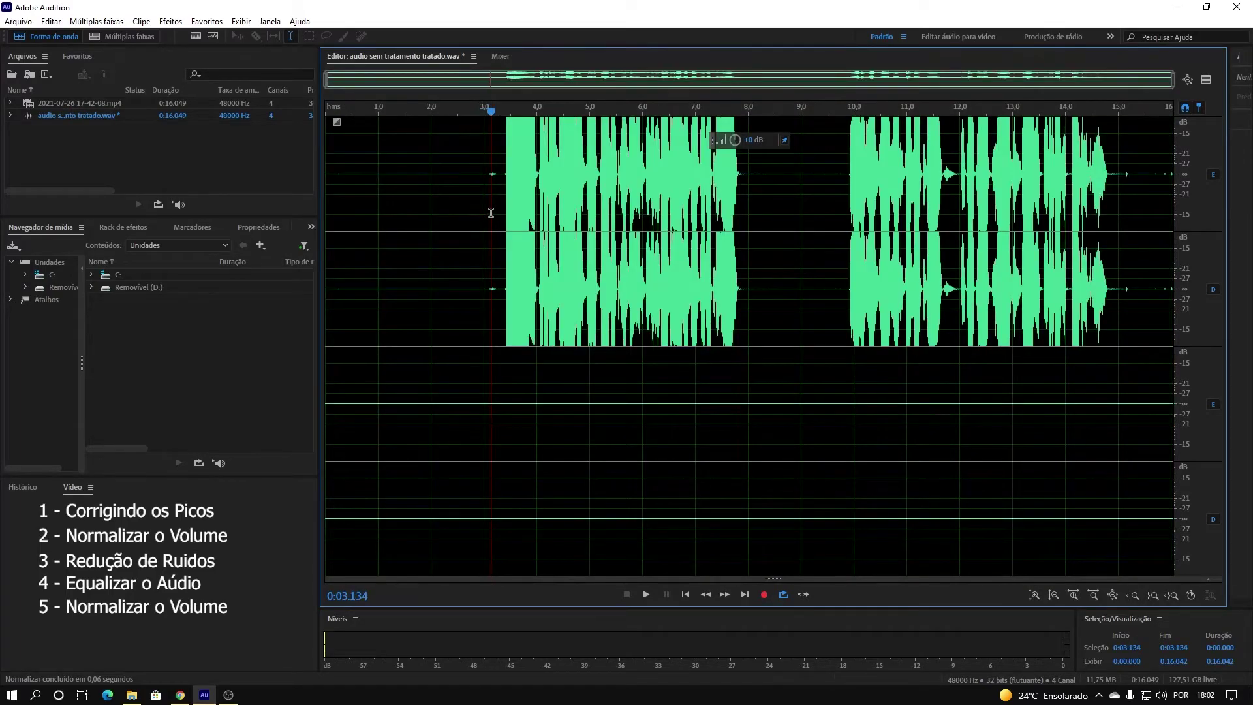
Play the normalized voice twice, the second time from about 3.3 seconds, then select the whole file.
key("space")
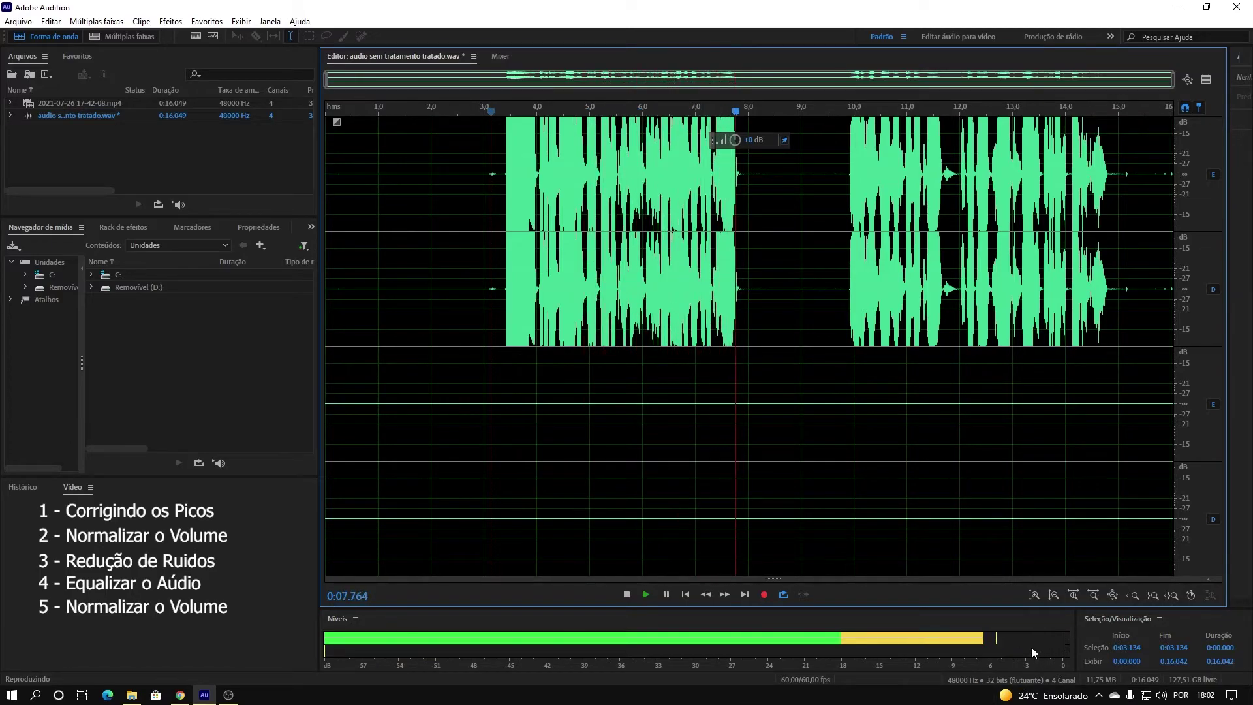
key("space")
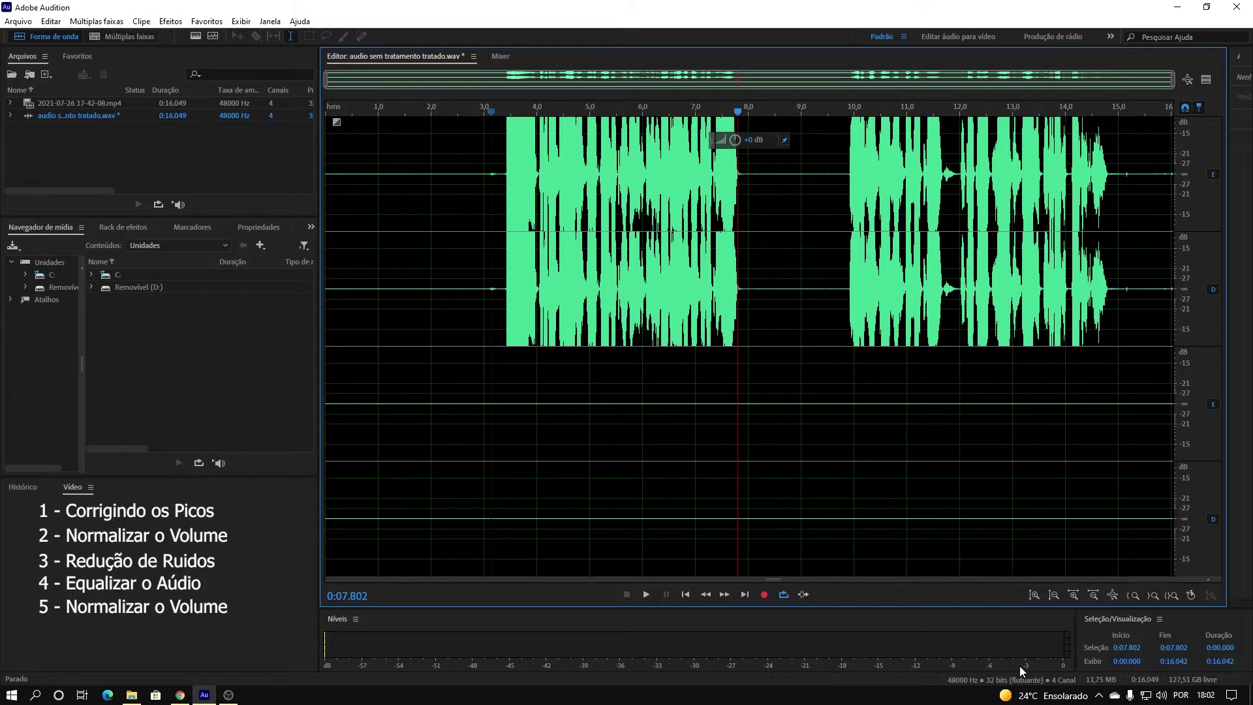
left_click(497, 271)
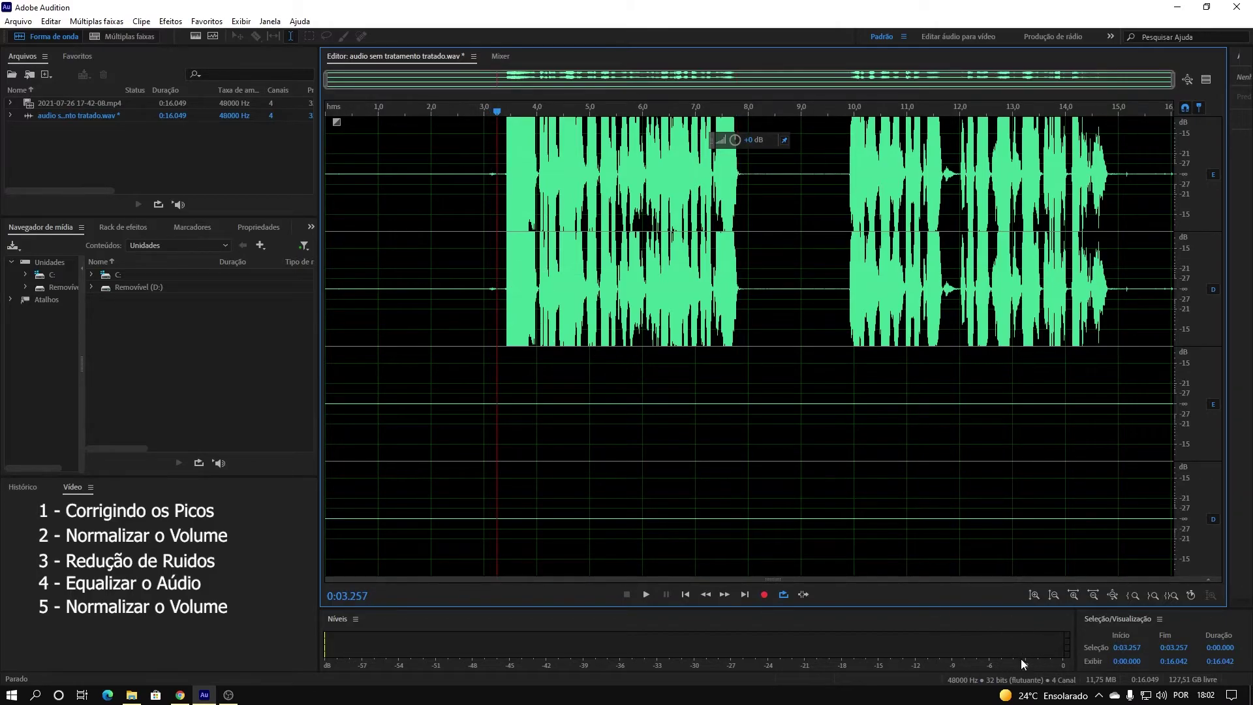
key("space")
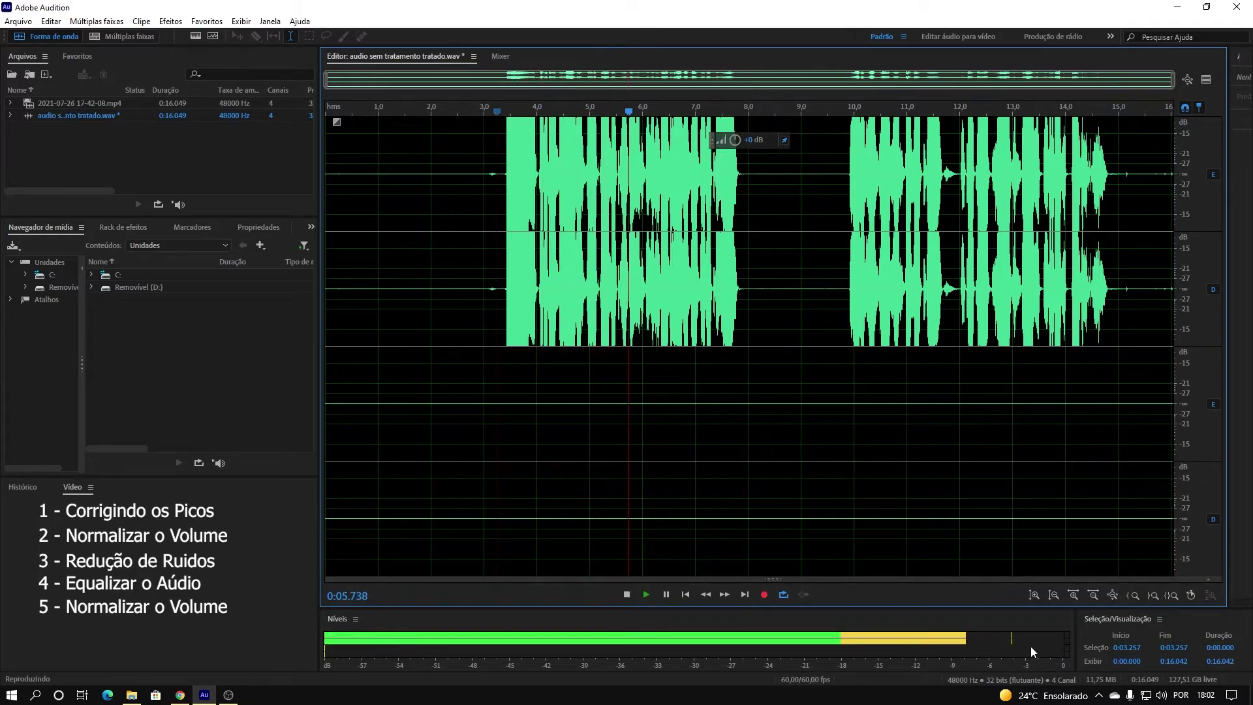
key("space")
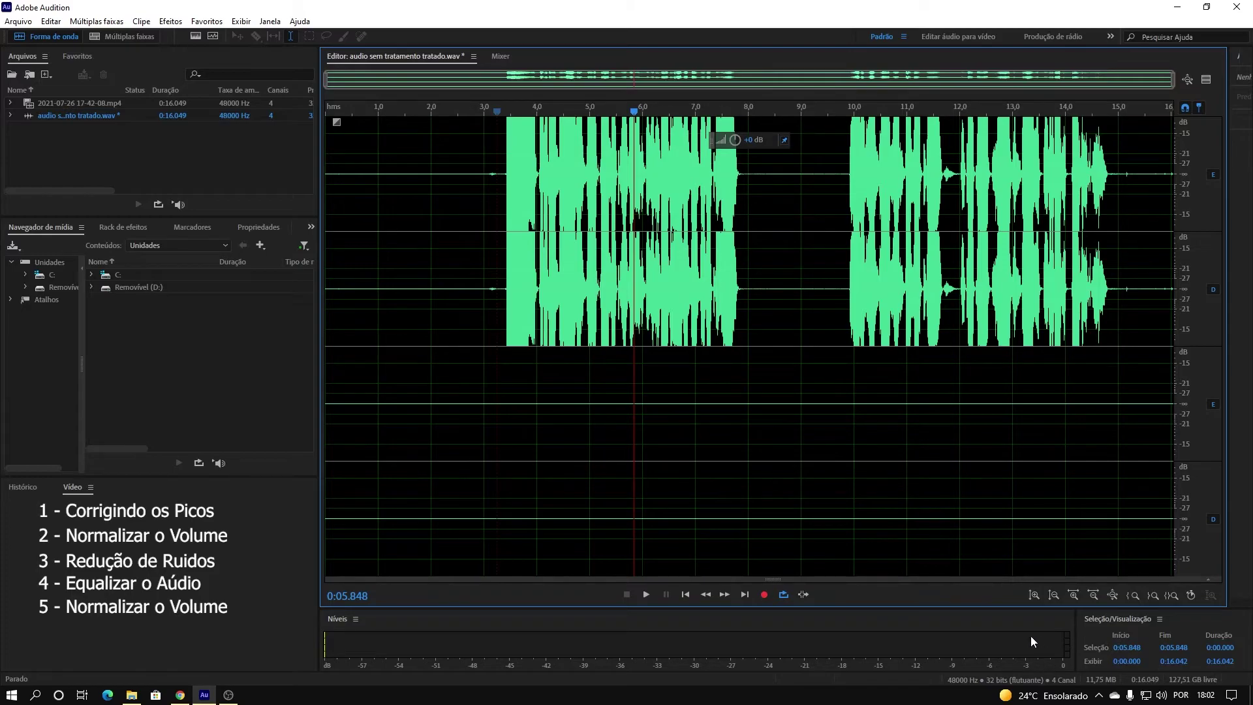
key("ctrl+a")
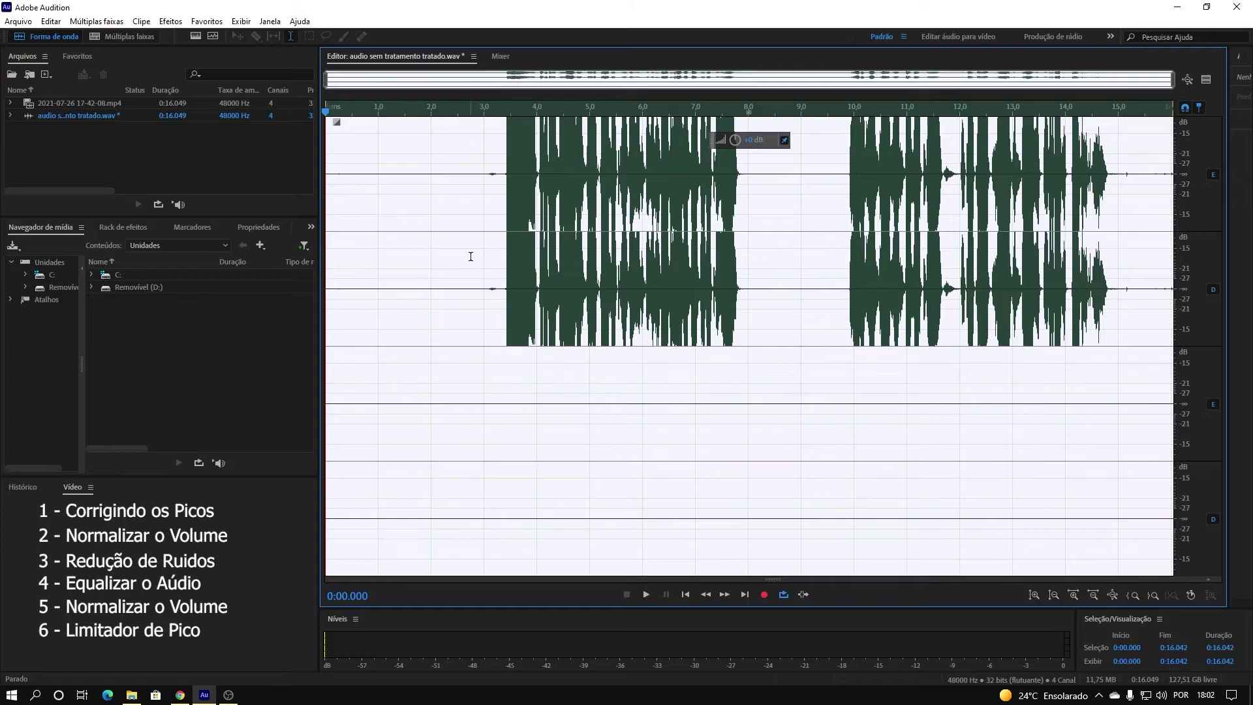
Apply Limitador forte with the 'Limite até -3dB' preset (6 dB input boost) to the recording.
left_click(170, 21)
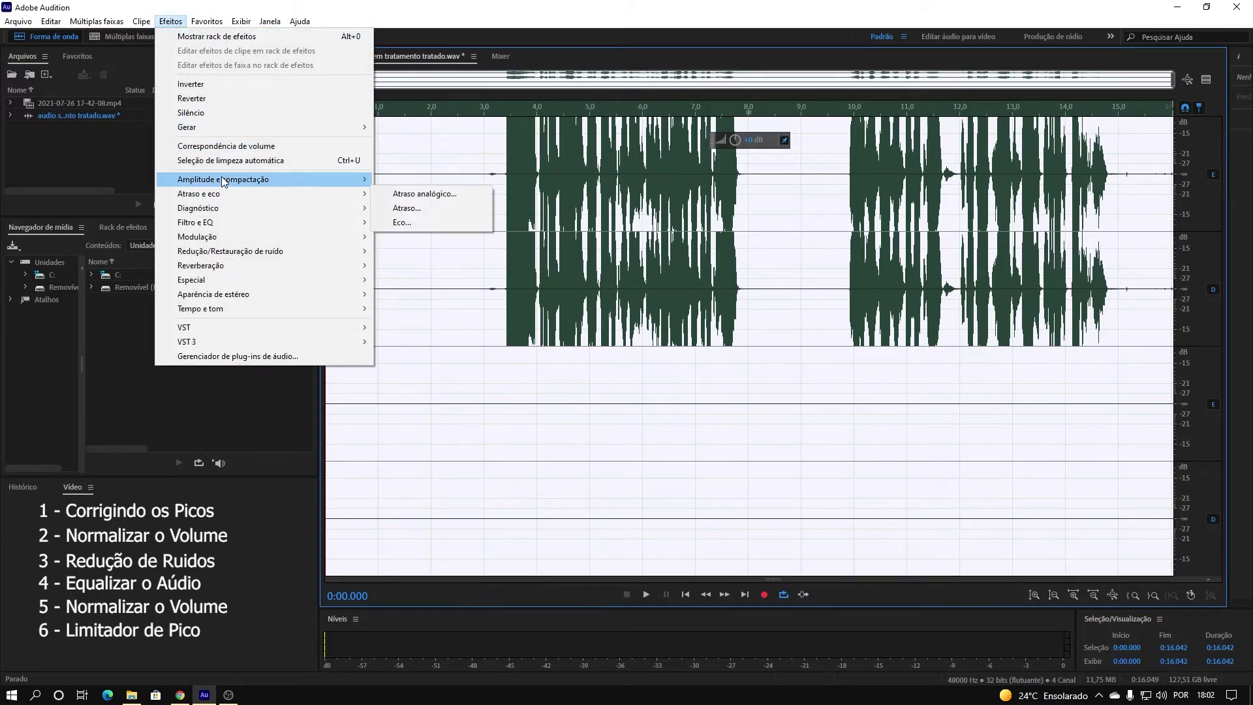
mouse_move(223, 181)
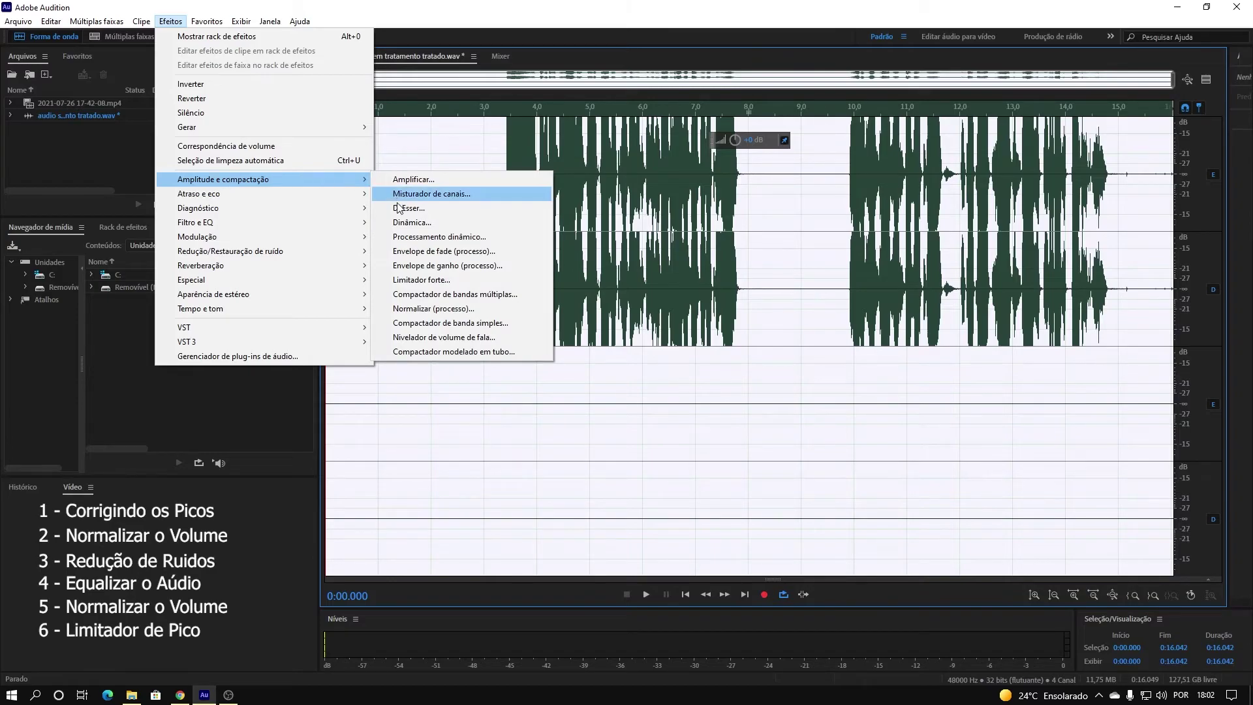
left_click(442, 287)
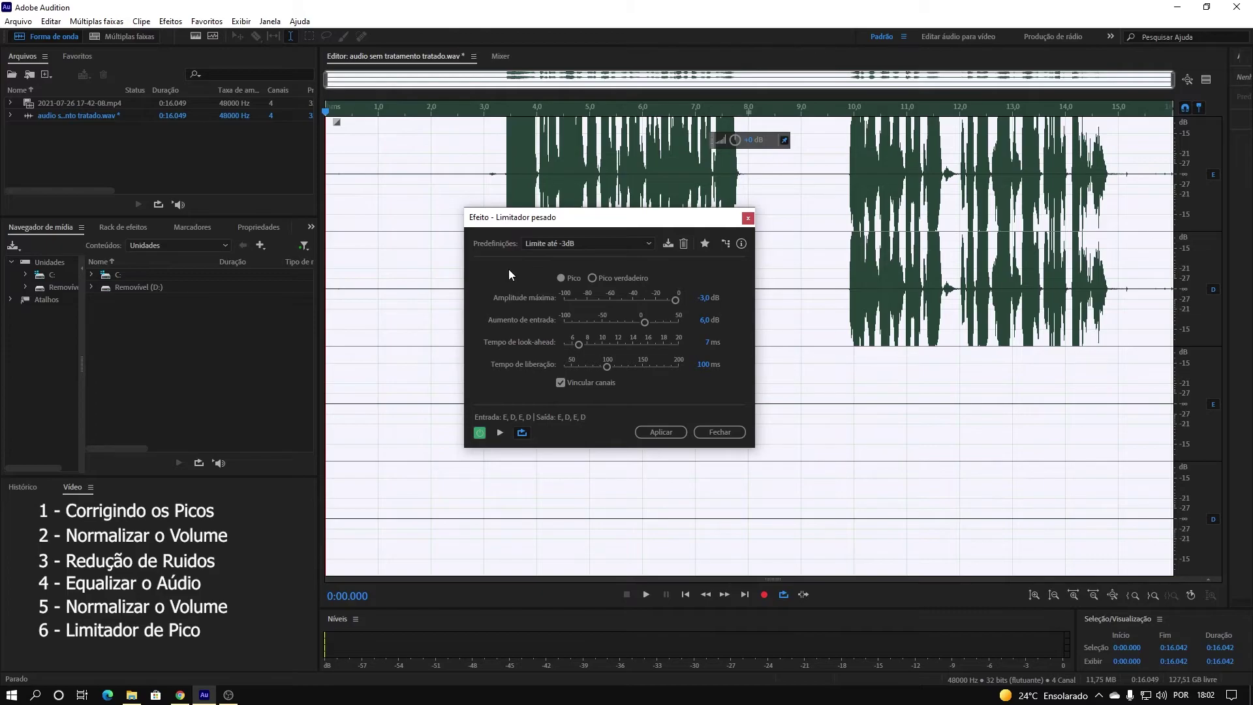
left_click(625, 241)
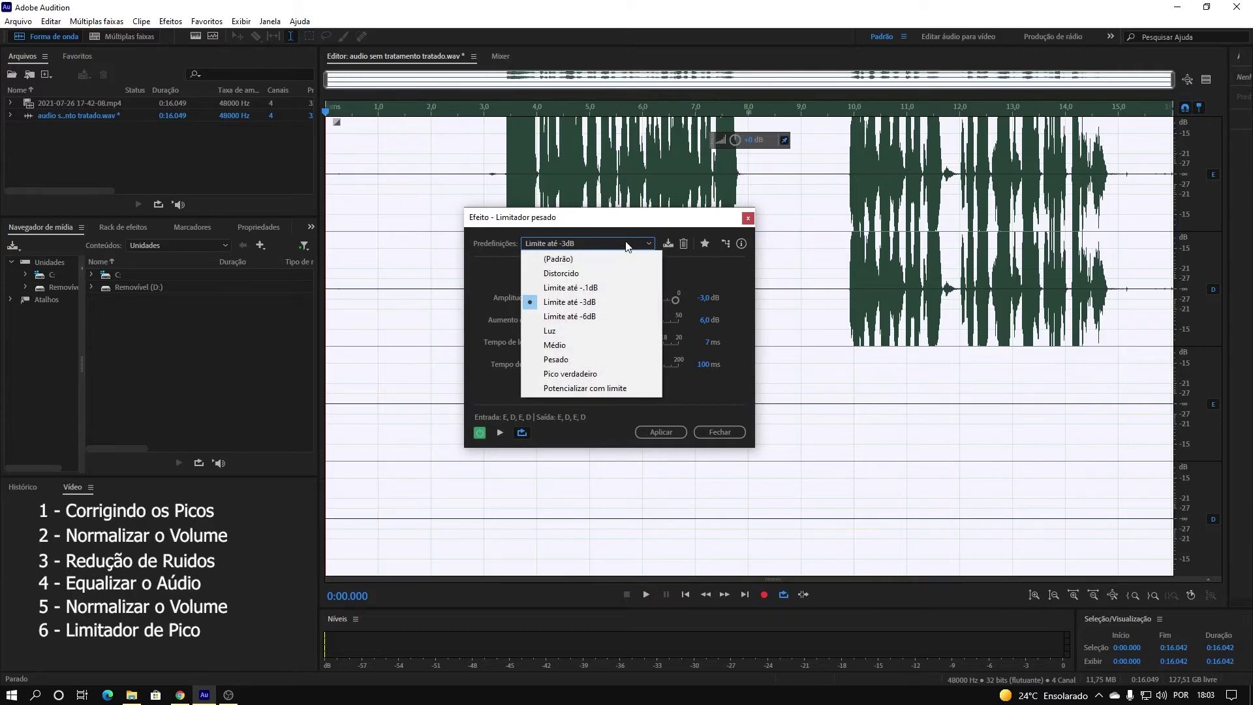
left_click(604, 302)
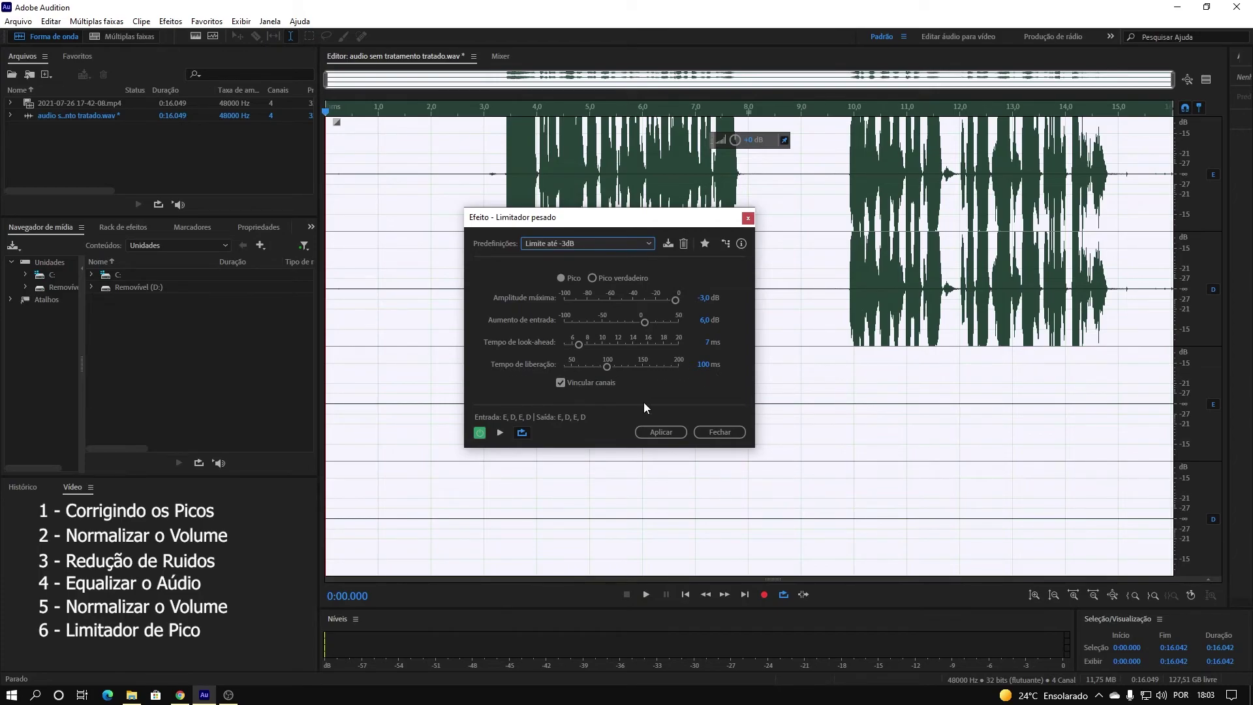
left_click(659, 433)
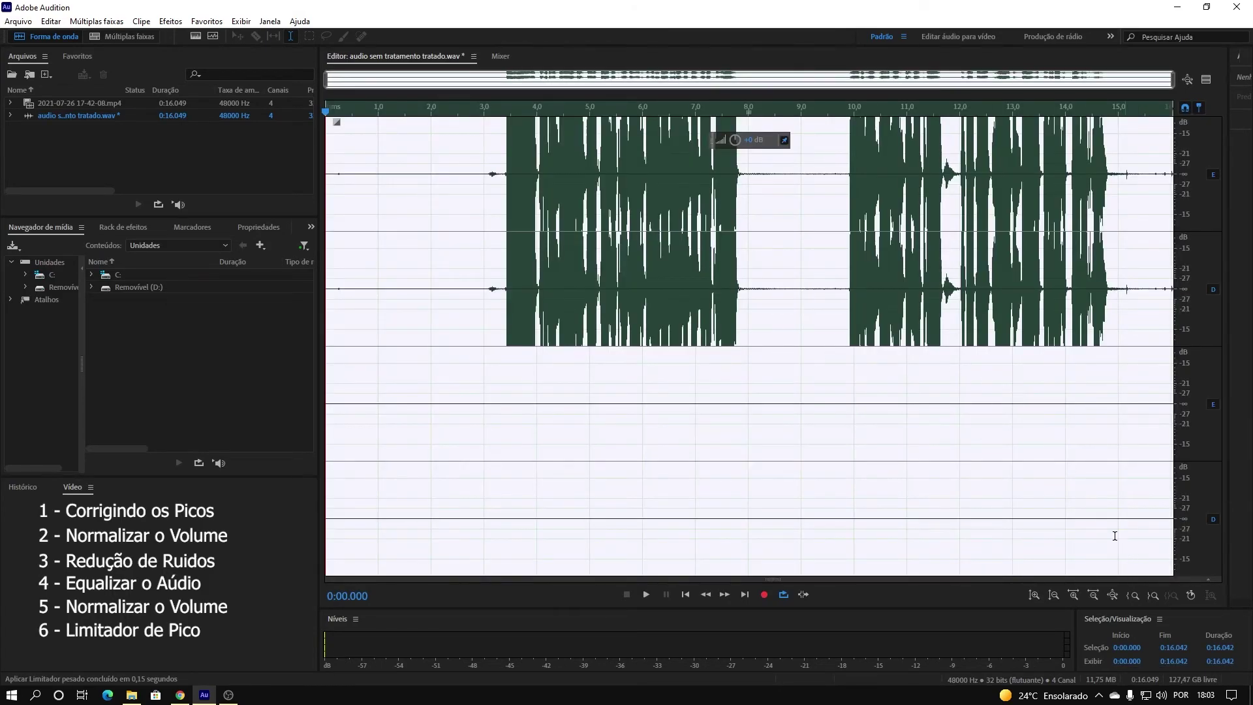
left_click(476, 170)
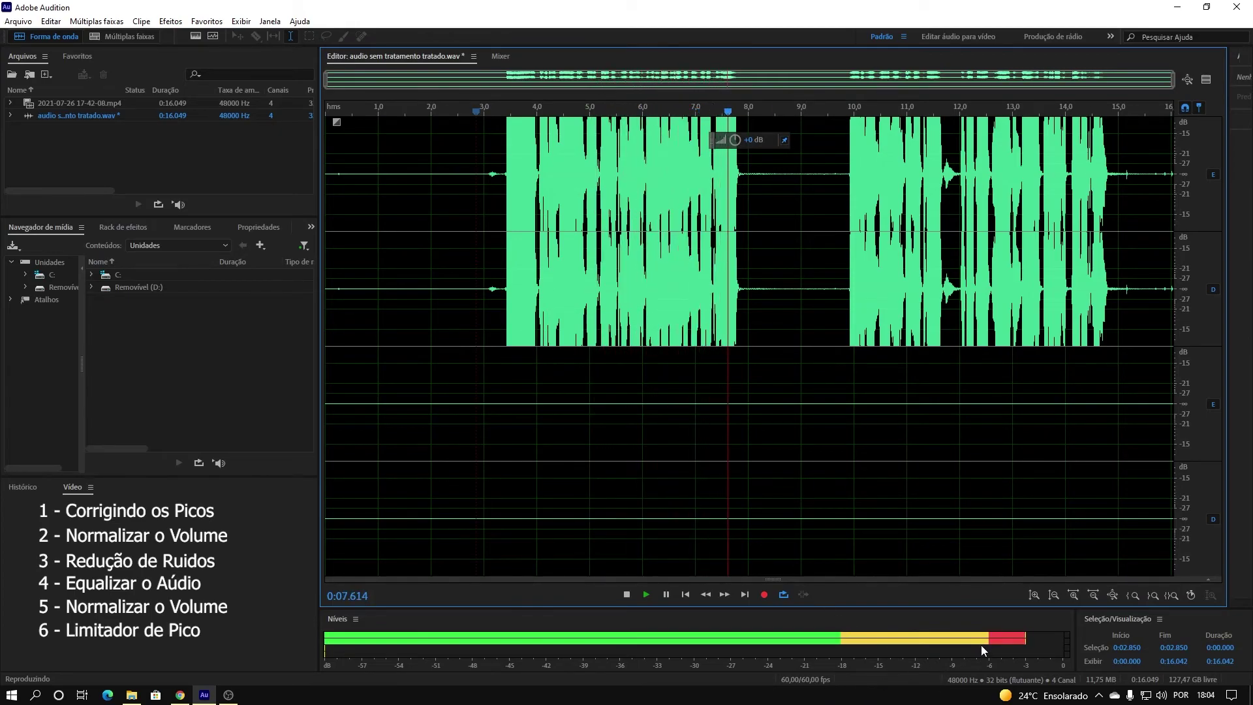
key("space")
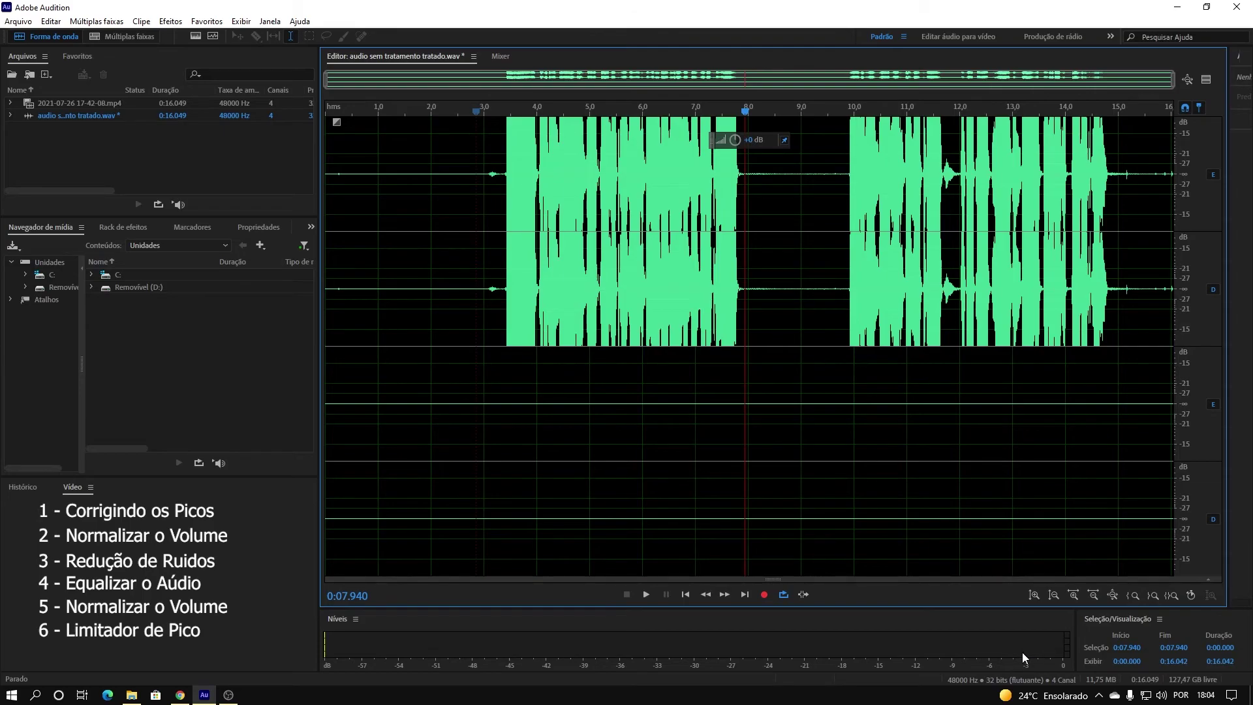
left_click(552, 424)
key("space")
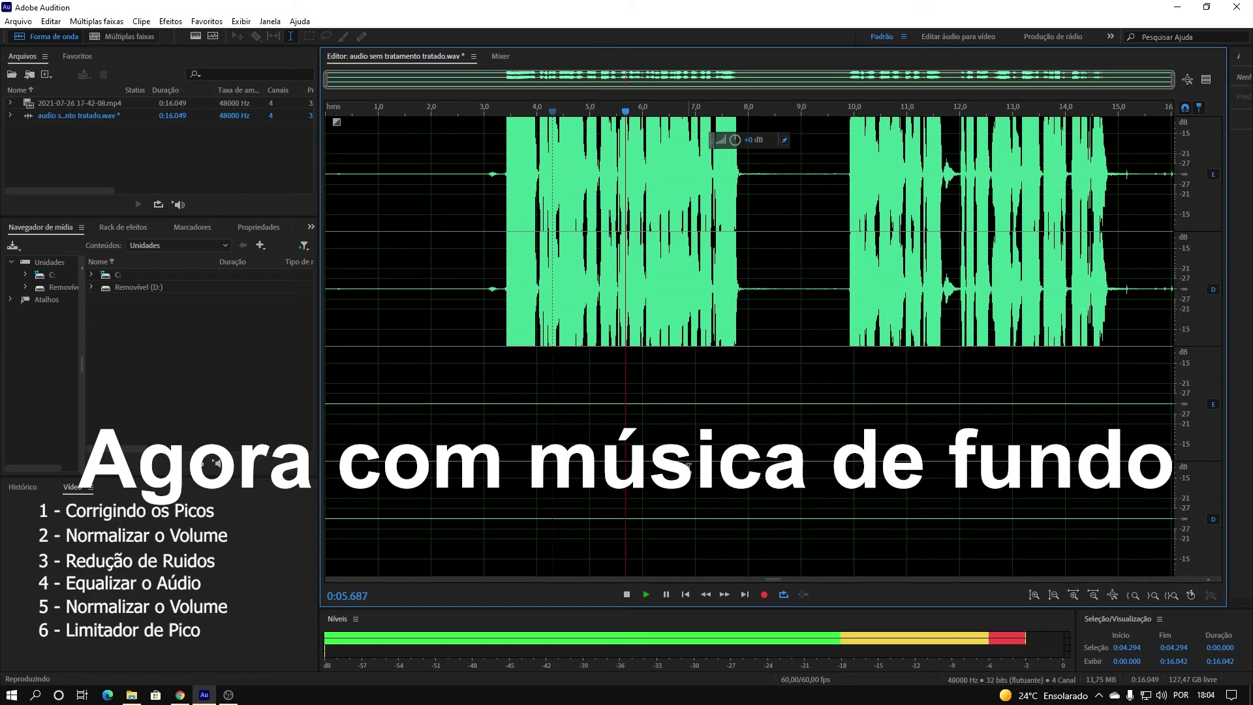
key("space")
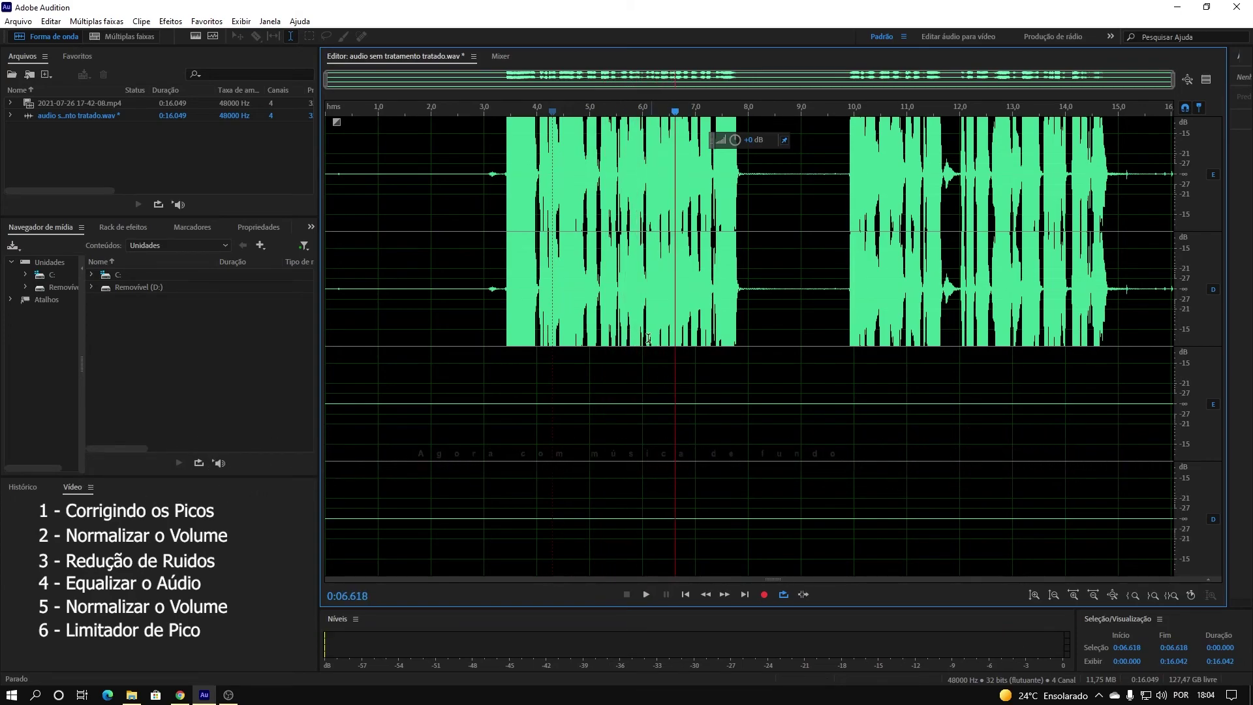